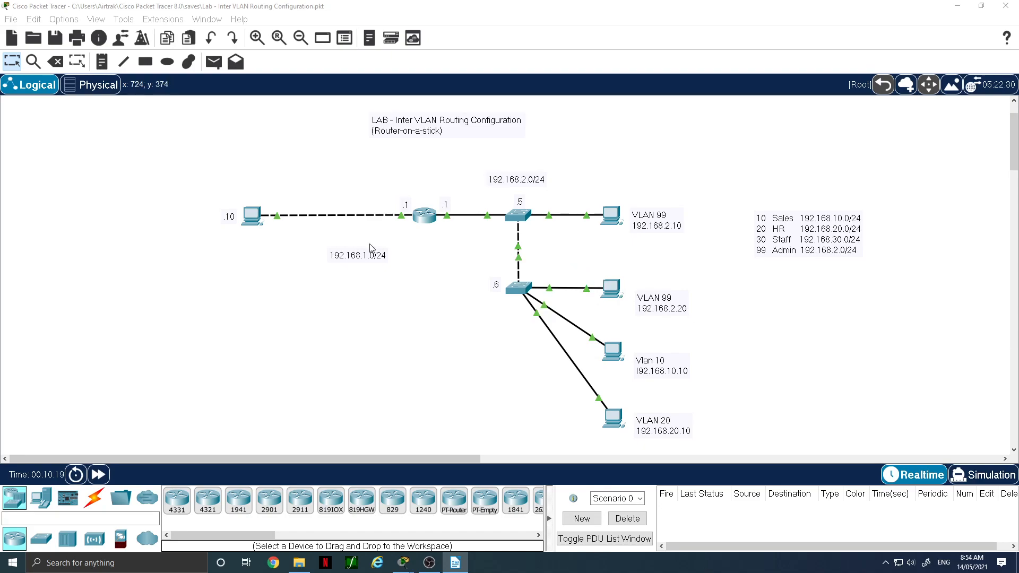
Open switch S1's command line and review the VLAN table for the Sales, HR, Staff and Admin VLANs.
left_click(520, 216)
scroll(398, 245, "up", 8)
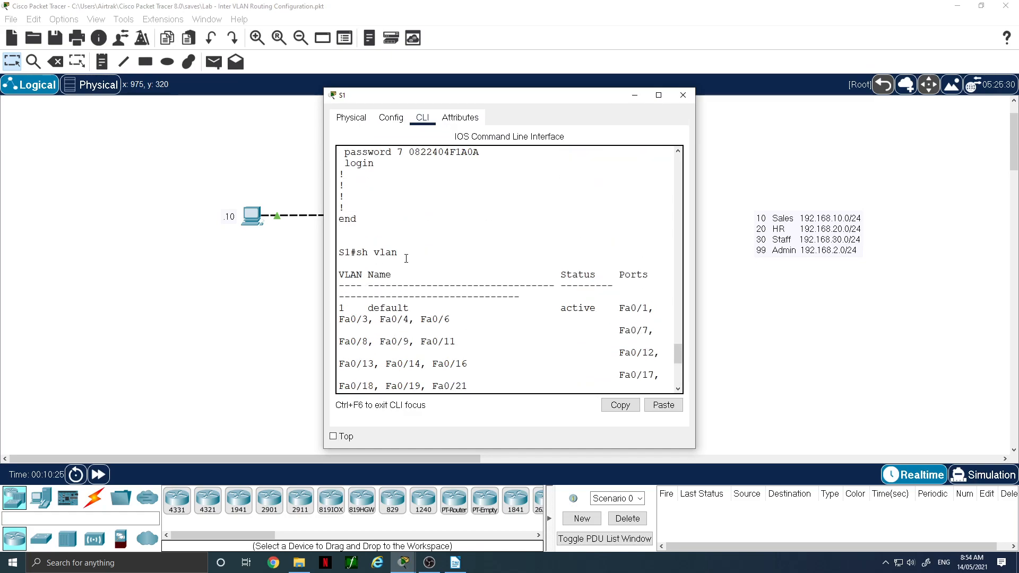
scroll(406, 259, "down", 4)
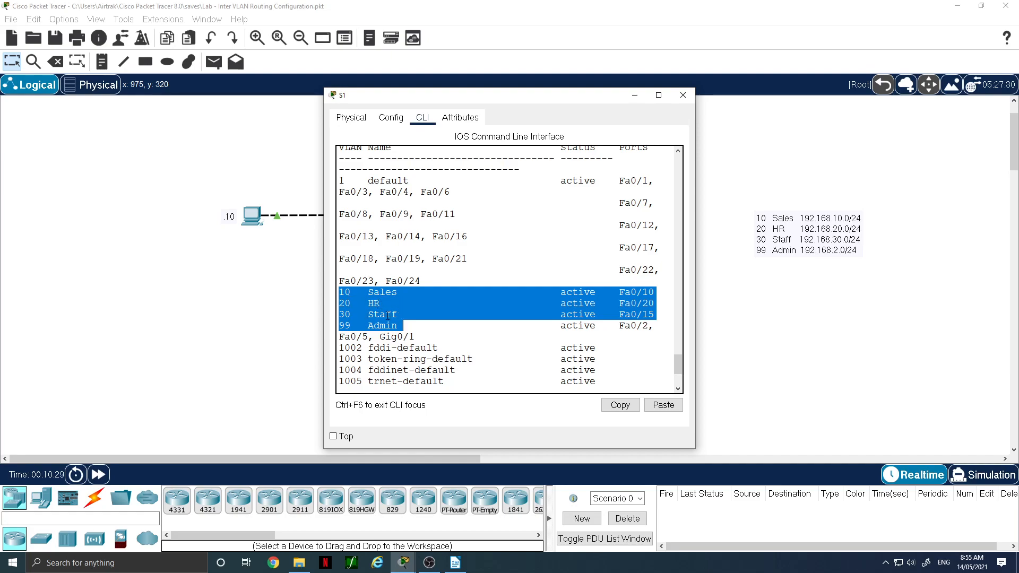
scroll(423, 297, "down", 3)
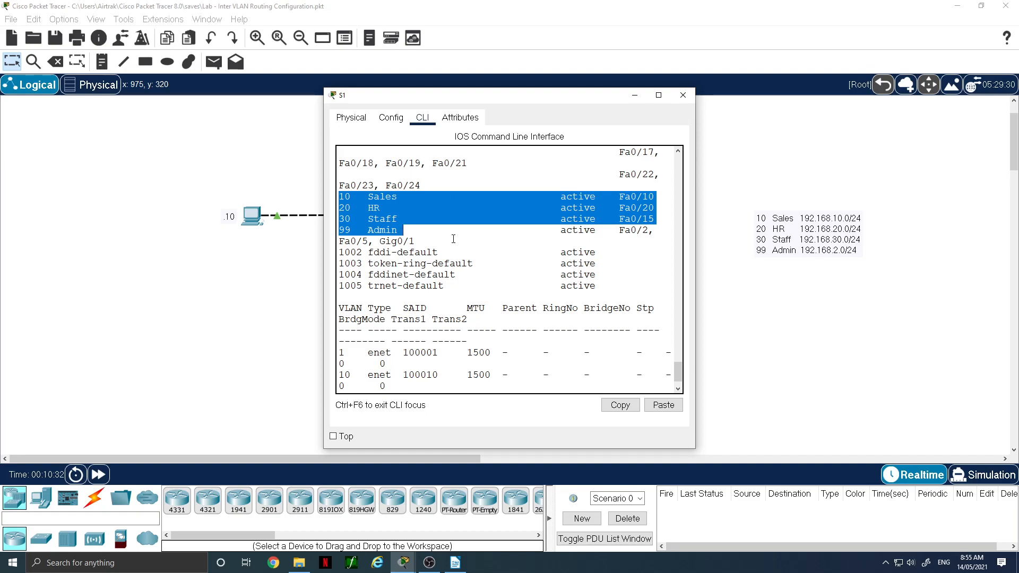
scroll(432, 284, "down", 1)
scroll(424, 329, "up", 1)
scroll(423, 325, "down", 1)
key("Return")
key("Return")
key("space")
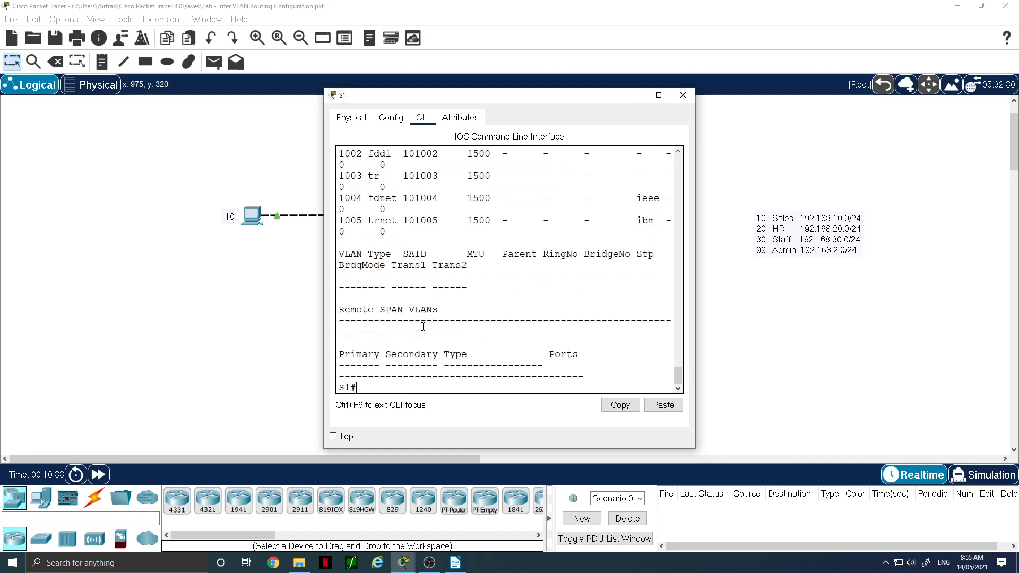
Show S1's trunk interfaces with sh int tru and widen the console window to read which port is trunking.
type("sh tru")
key("Return")
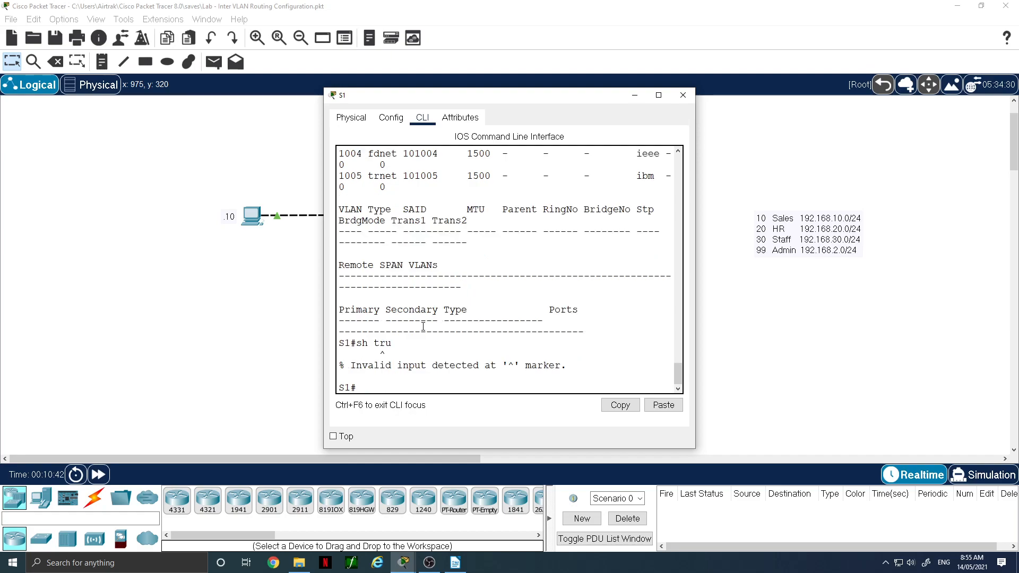
key("Up")
key("BackSpace")
key("BackSpace")
key("BackSpace")
type("int tru")
key("Return")
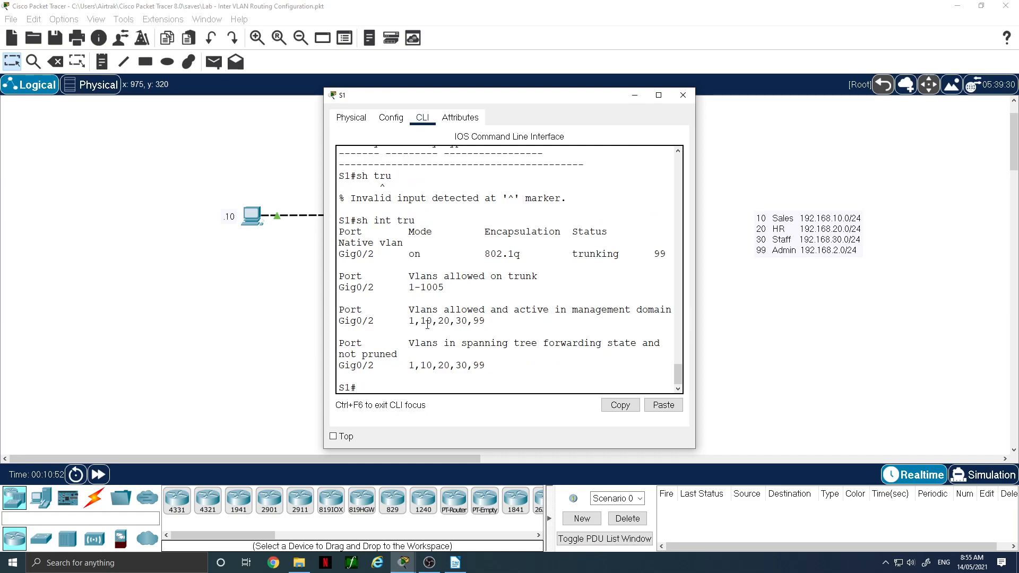
left_click_drag(695, 270, 778, 269)
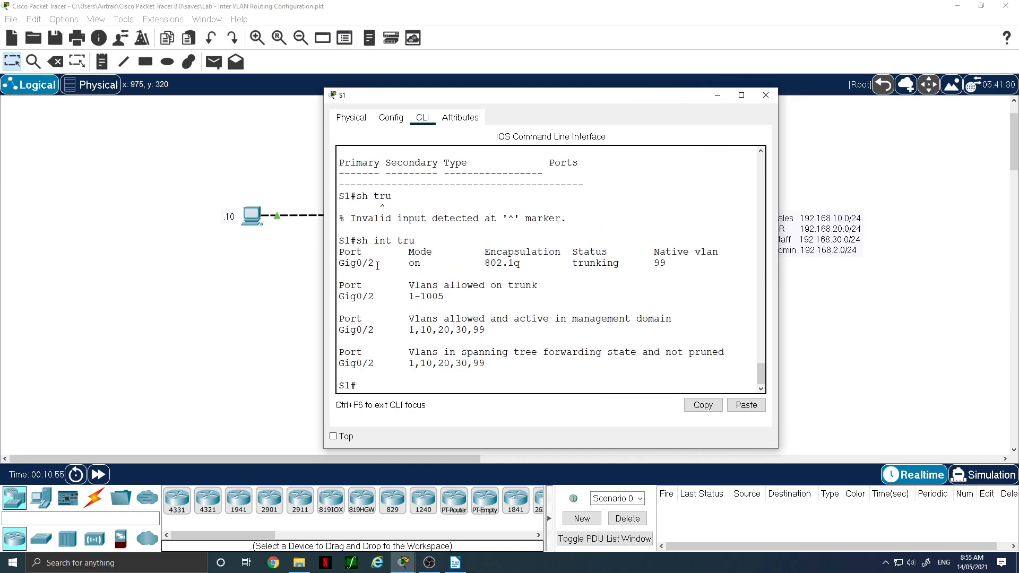
left_click_drag(340, 264, 380, 264)
left_click(298, 315)
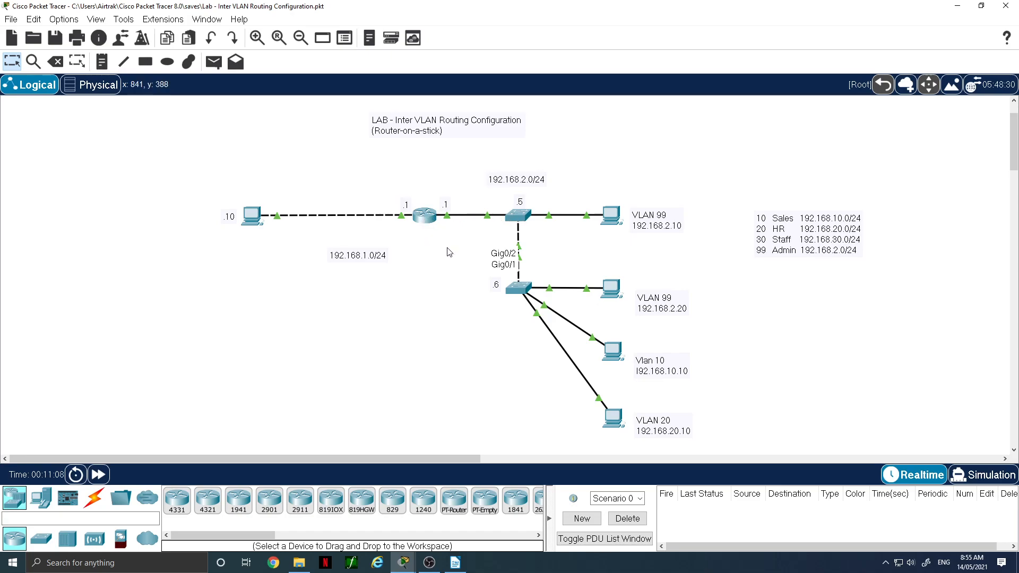
Reopen S1's command line, enter global configuration mode and select interface g0/1.
left_click(518, 215)
left_click(520, 215)
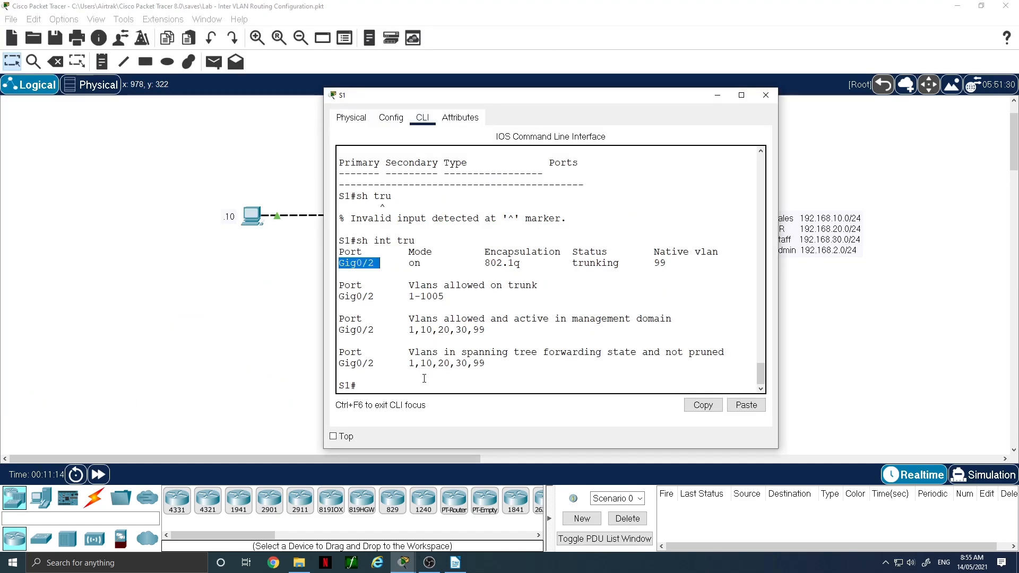
type("int")
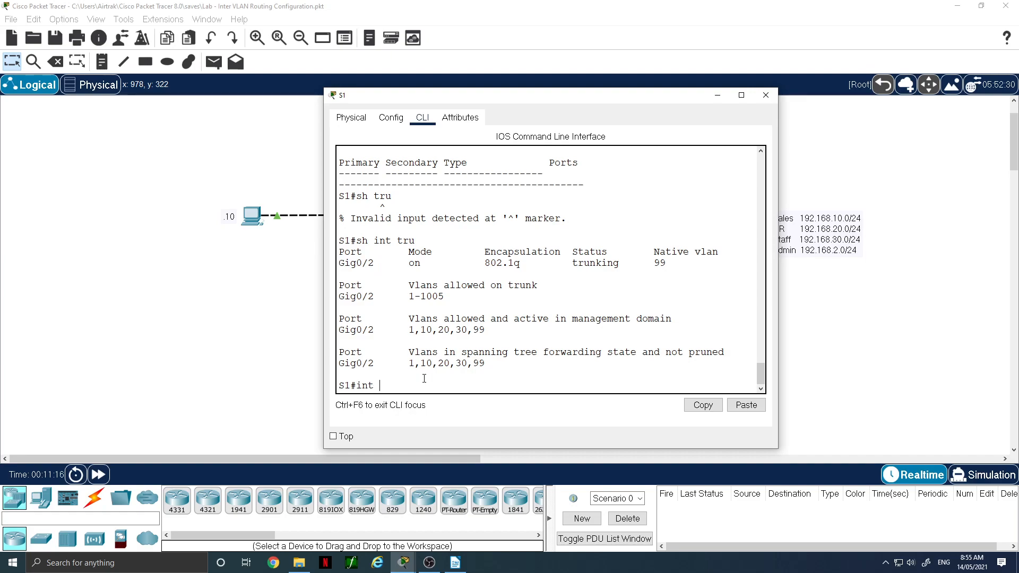
type(" f")
key("BackSpace")
type("g0/1")
key("Return")
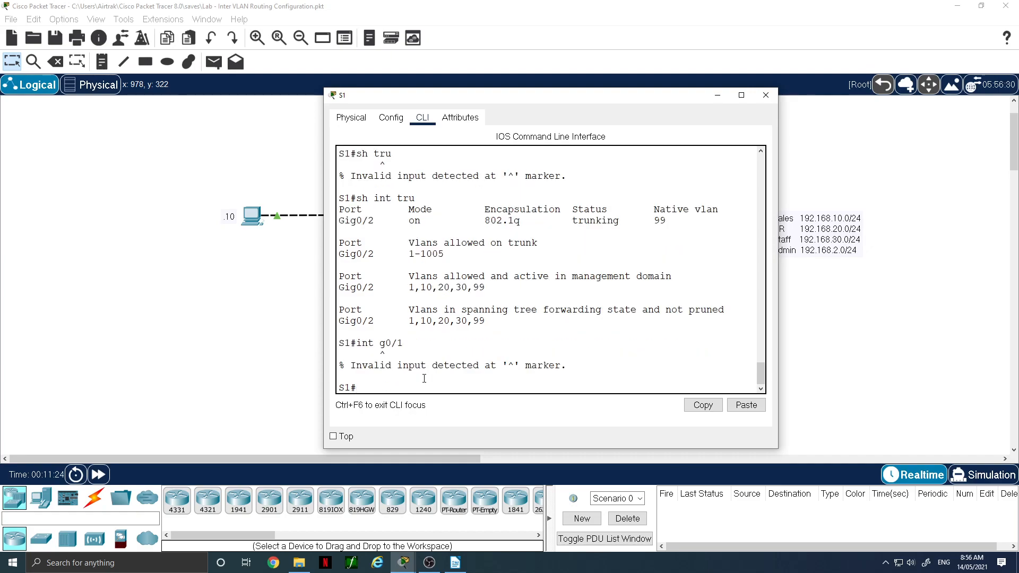
type("conf t")
key("Return")
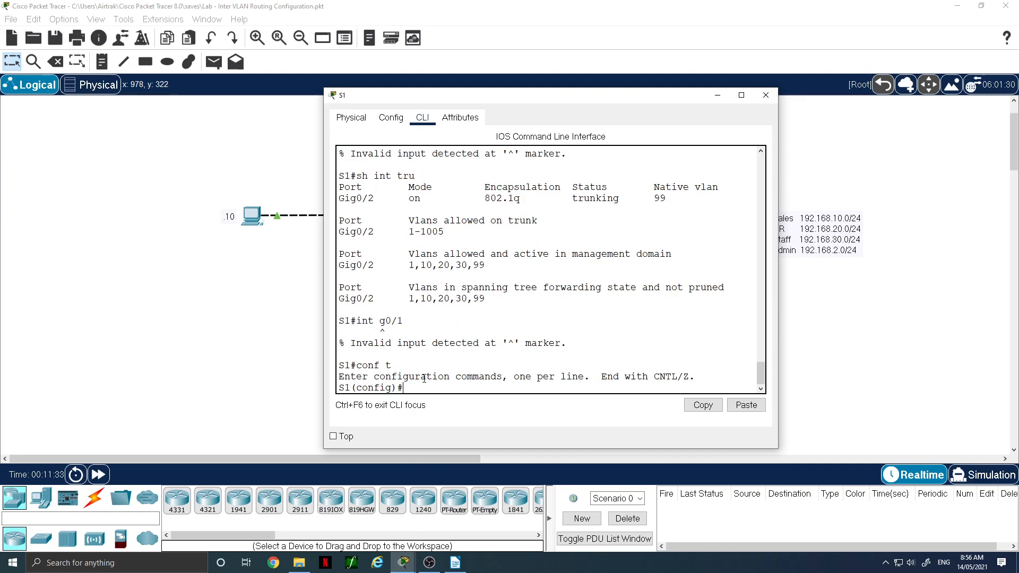
type("int g0/1")
key("Return")
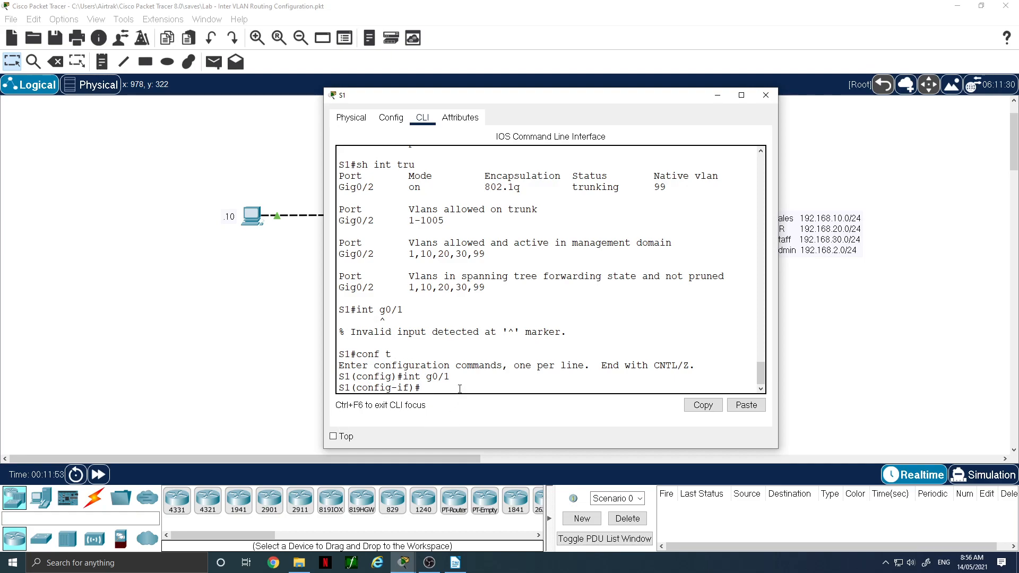
Remove access mode from S1's g0/1 interface with no switchport mode access and set it to switchport mode trunk.
type("no sw")
key("Tab")
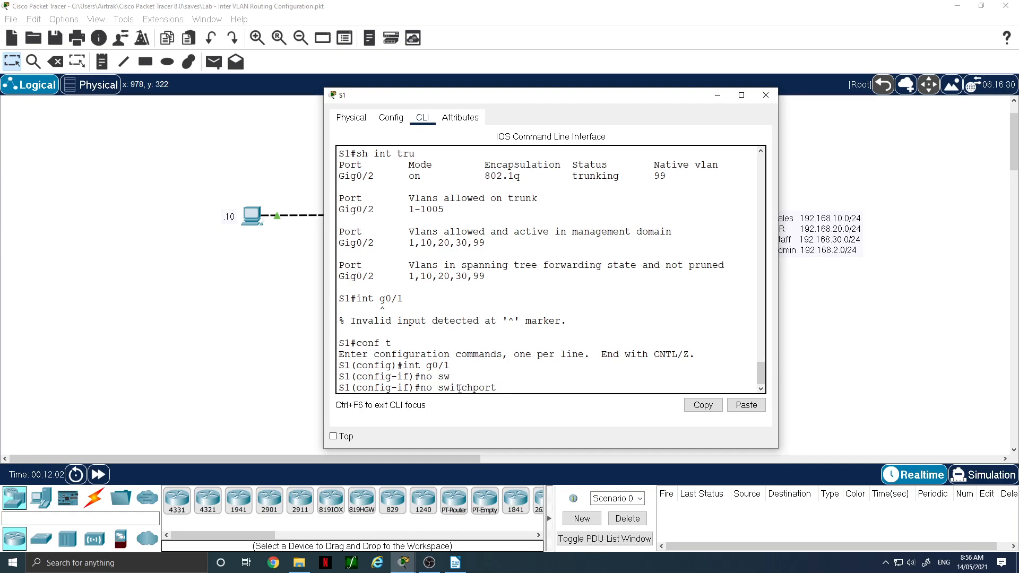
type("mode access")
key("Return")
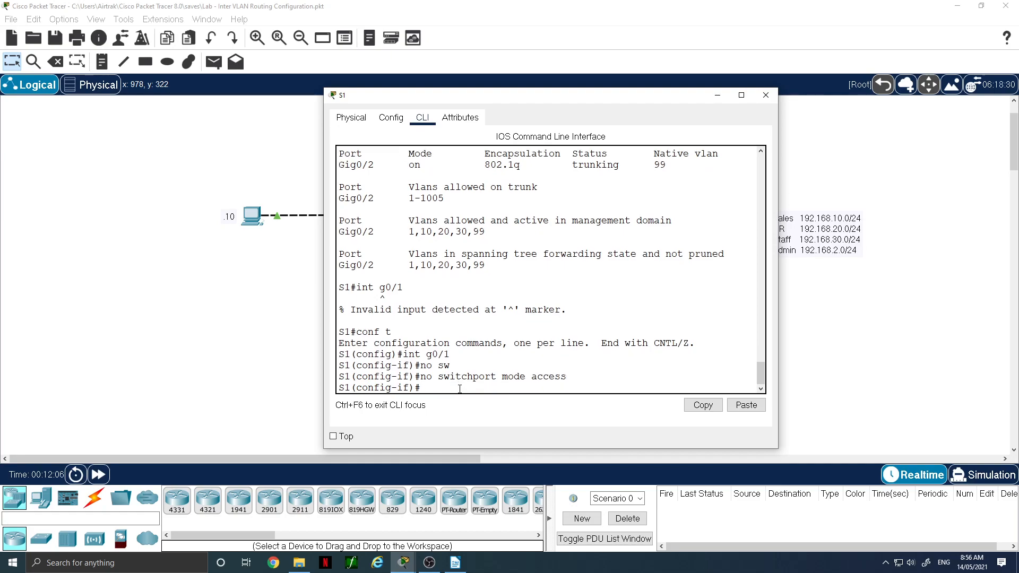
type("swi")
key("Tab")
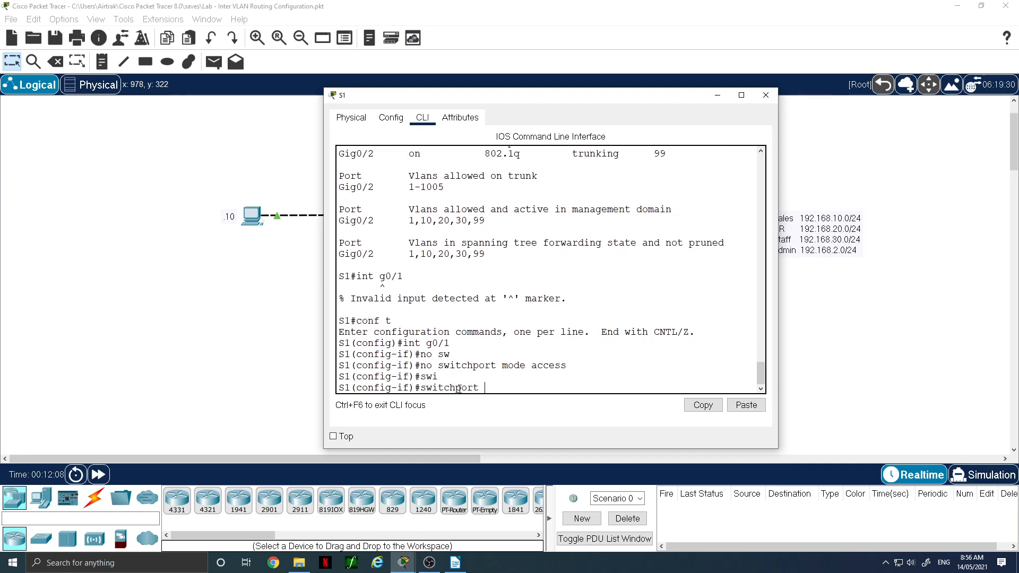
type("mode trunk")
key("Return")
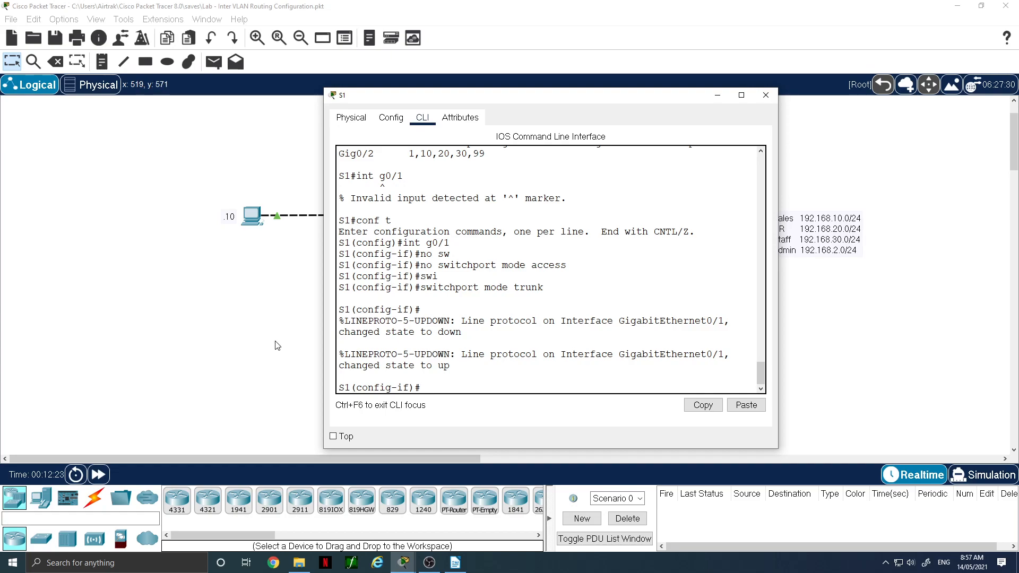
Open router R1's command line beside the topology, enter the console password, and enter privileged mode with the enable password.
left_click(291, 279)
left_click(426, 211)
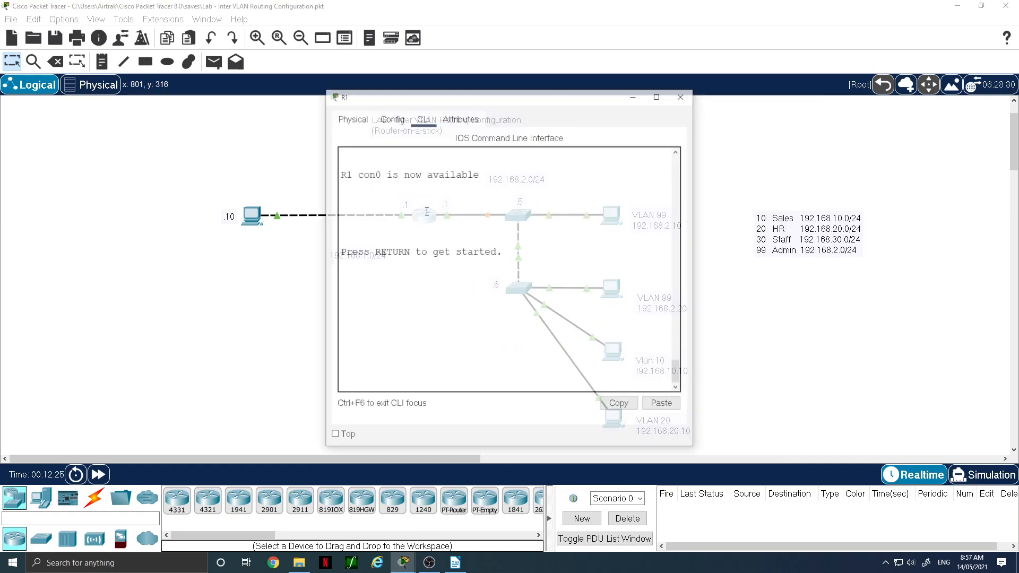
left_click_drag(516, 96, 786, 93)
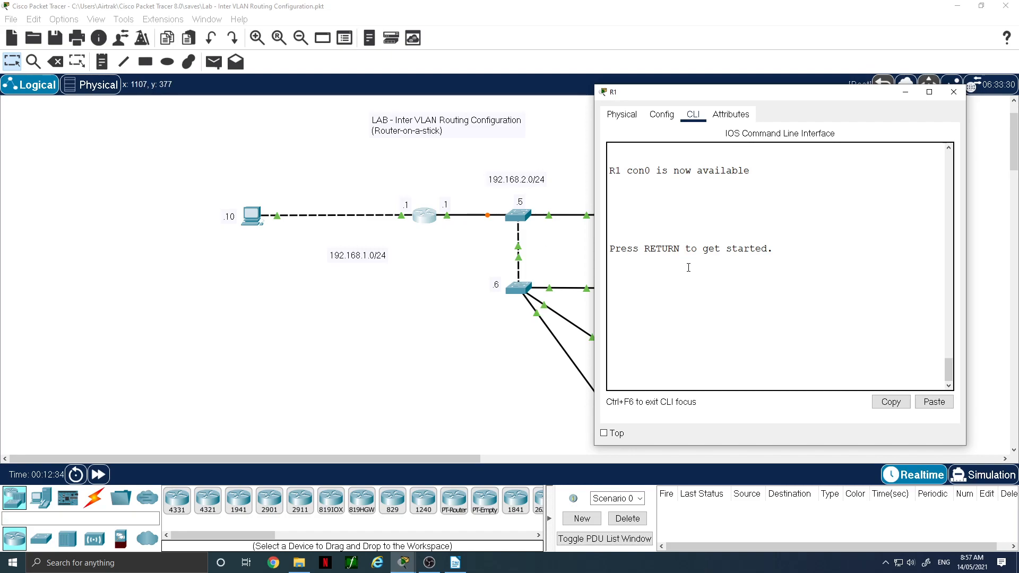
key("Return")
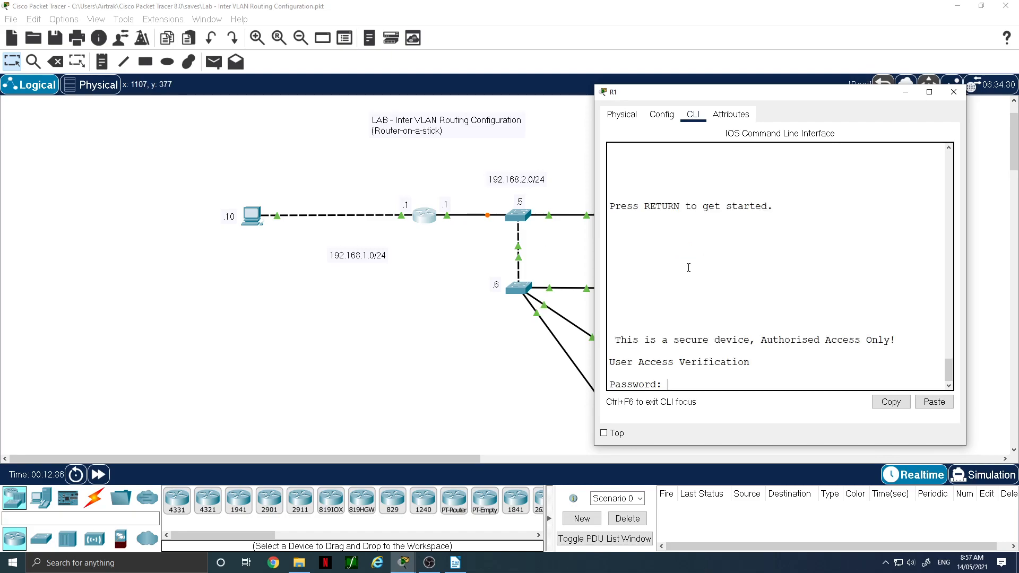
key("Return")
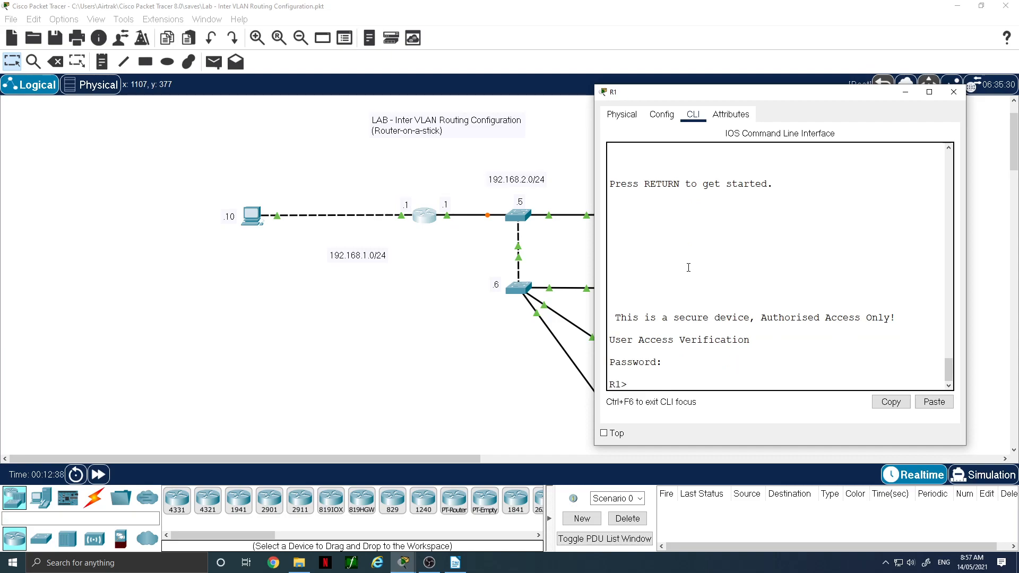
type("en")
key("Return")
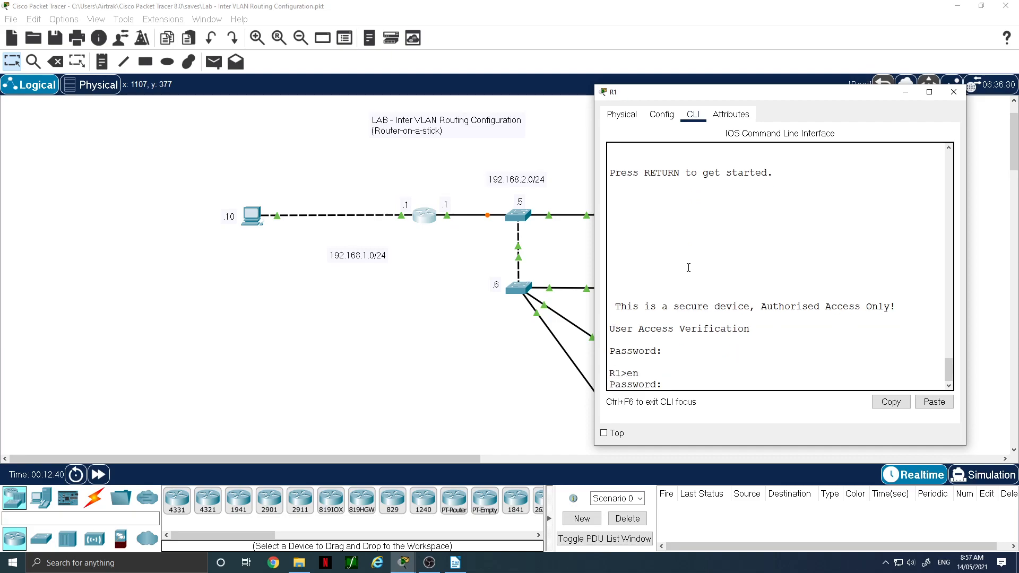
key("Return")
Show R1's interface summary with sh ip int bri and check the IP address on GigabitEthernet0/1.
type("sh")
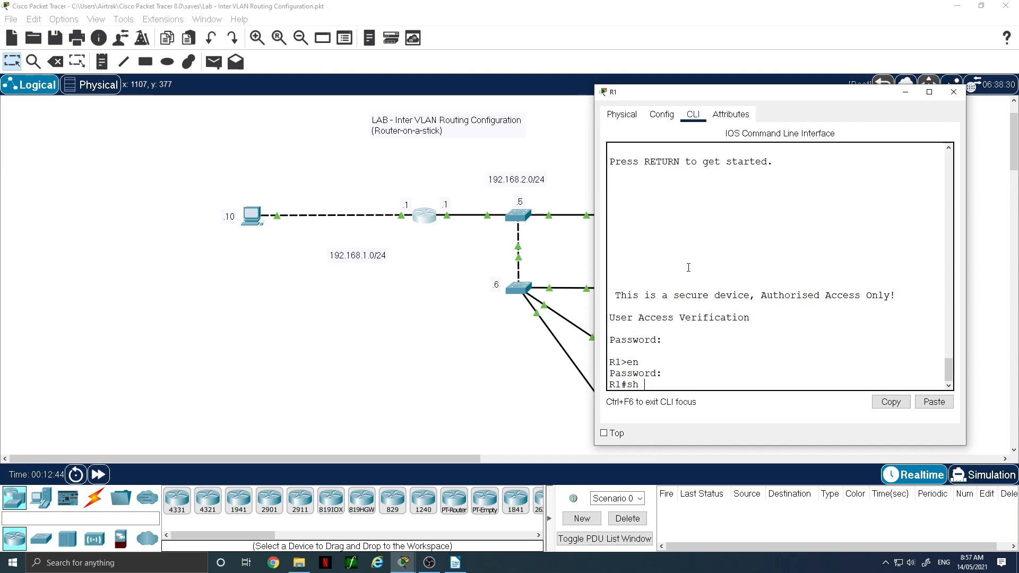
type(" ip int bri")
key("Return")
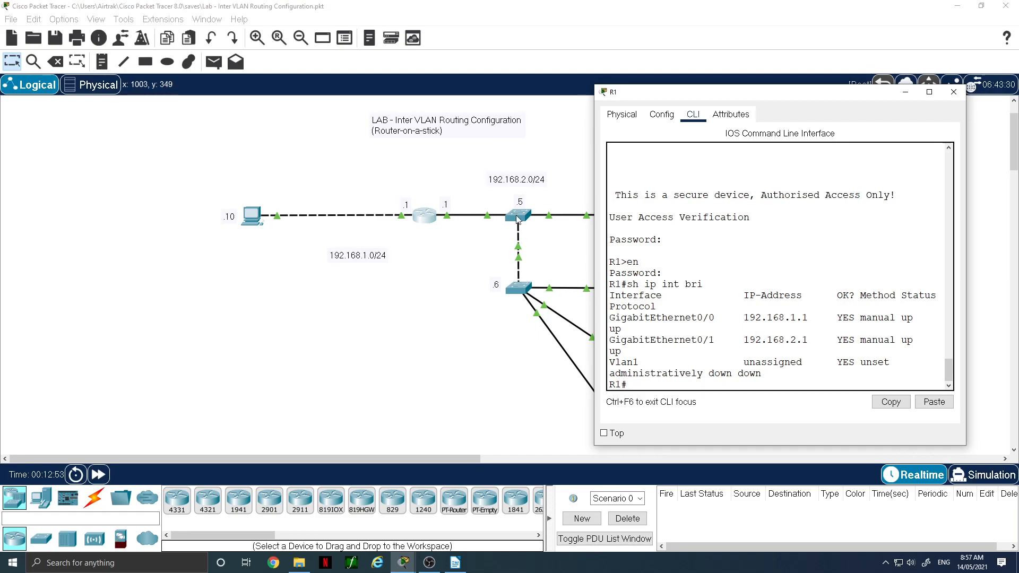
left_click_drag(748, 340, 815, 341)
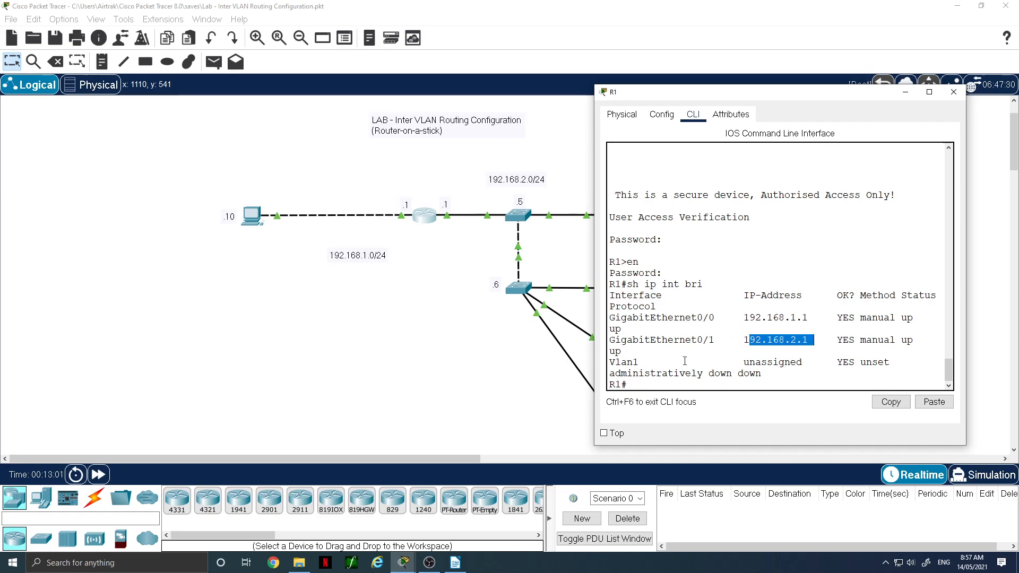
Enter R1's global configuration mode and remove the IP address from interface g0/1 with no ip add.
left_click(700, 377)
type("conf t")
key("Return")
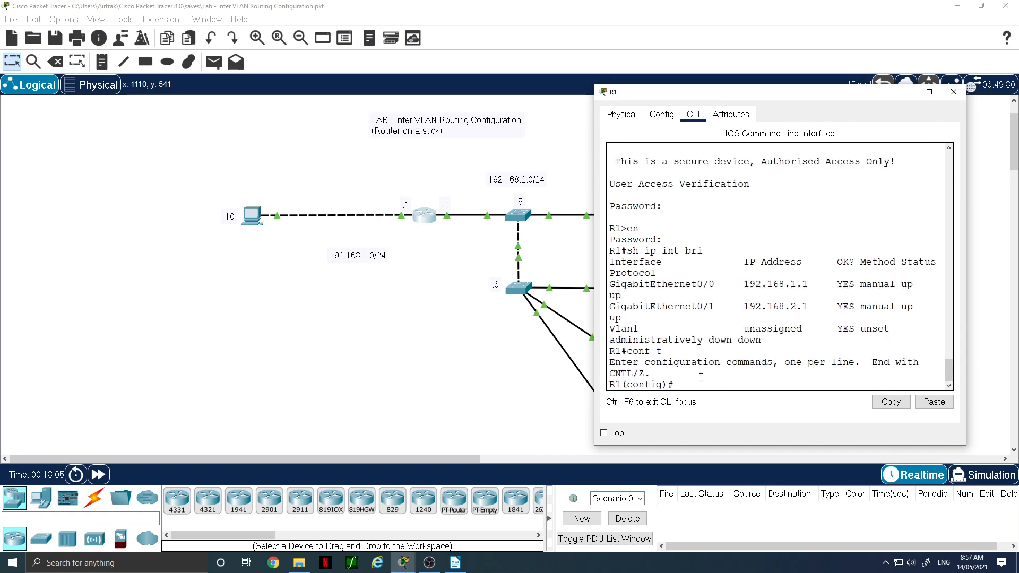
type("int")
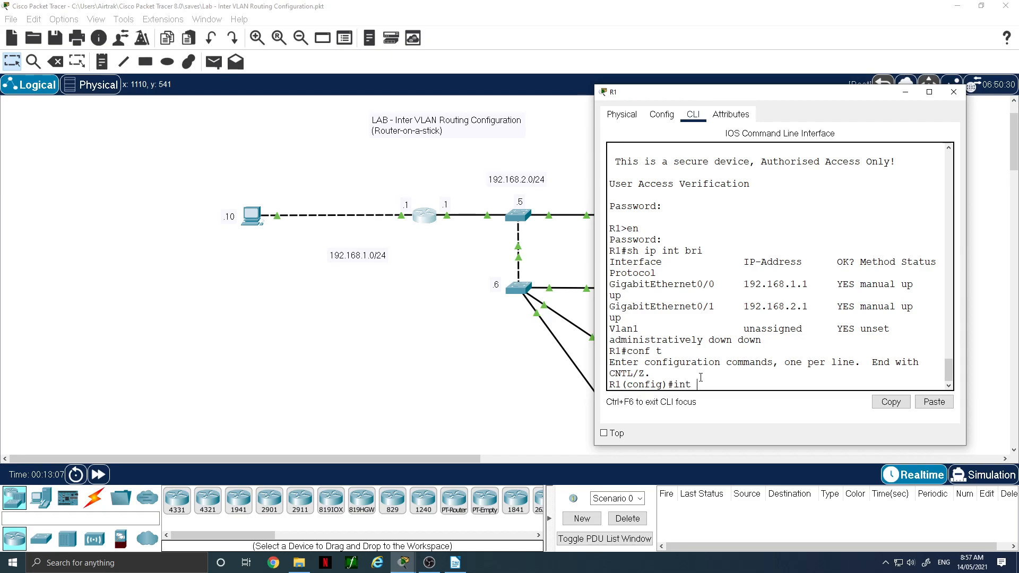
type(" g0/1")
key("Return")
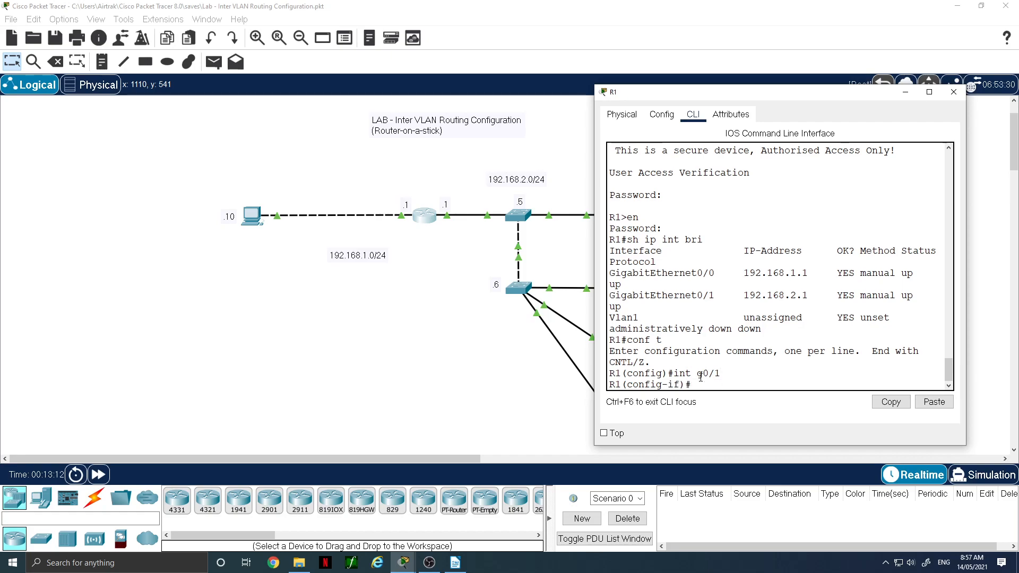
type("no ip add")
key("Return")
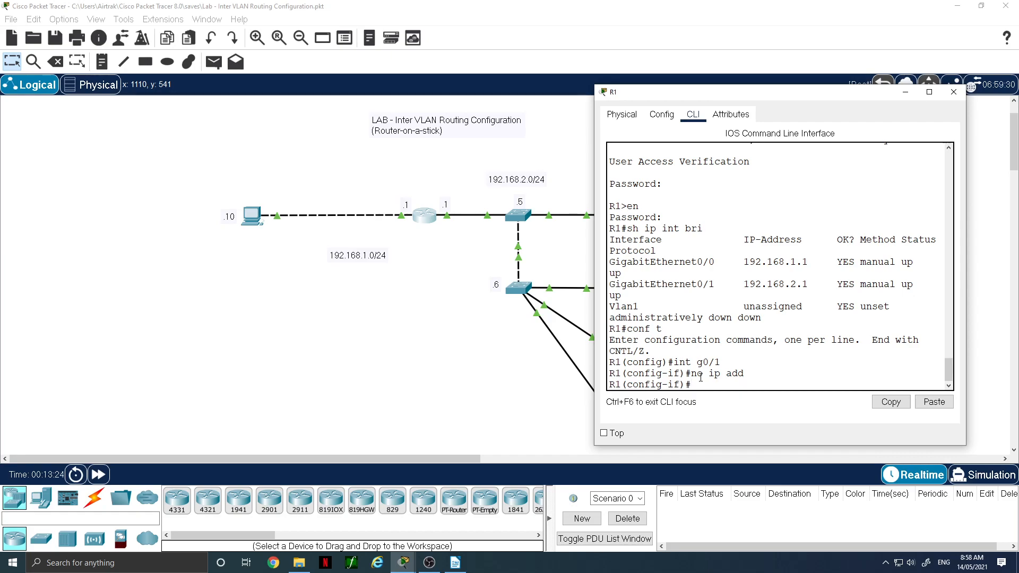
Create subinterface g0/1.10 on R1 and set its encapsulation to dot1Q 10, keeping the VLAN address list in view.
left_click_drag(791, 97, 326, 103)
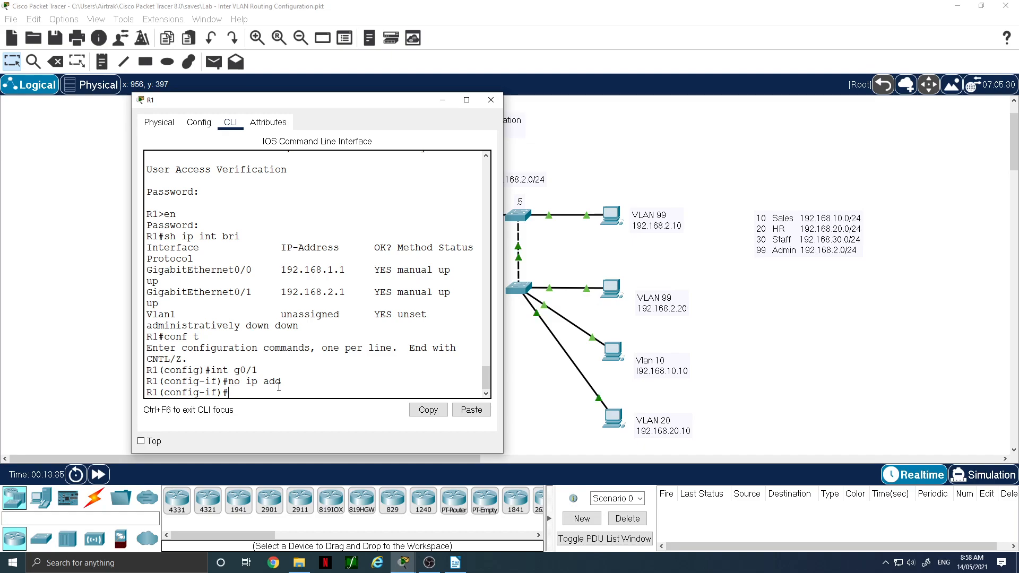
type("int g0/")
type("1.10")
key("Return")
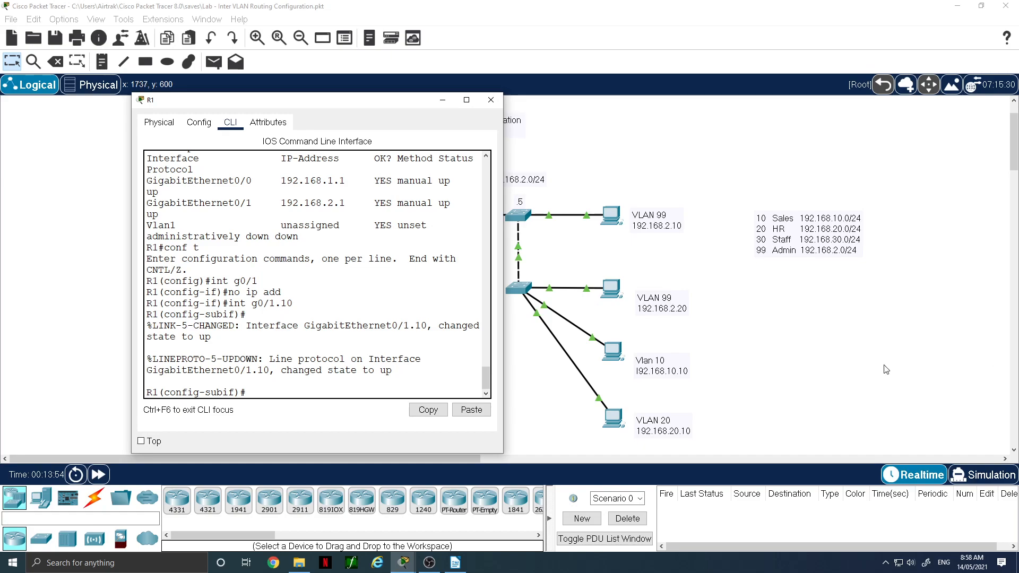
left_click(325, 383)
type("encap dot")
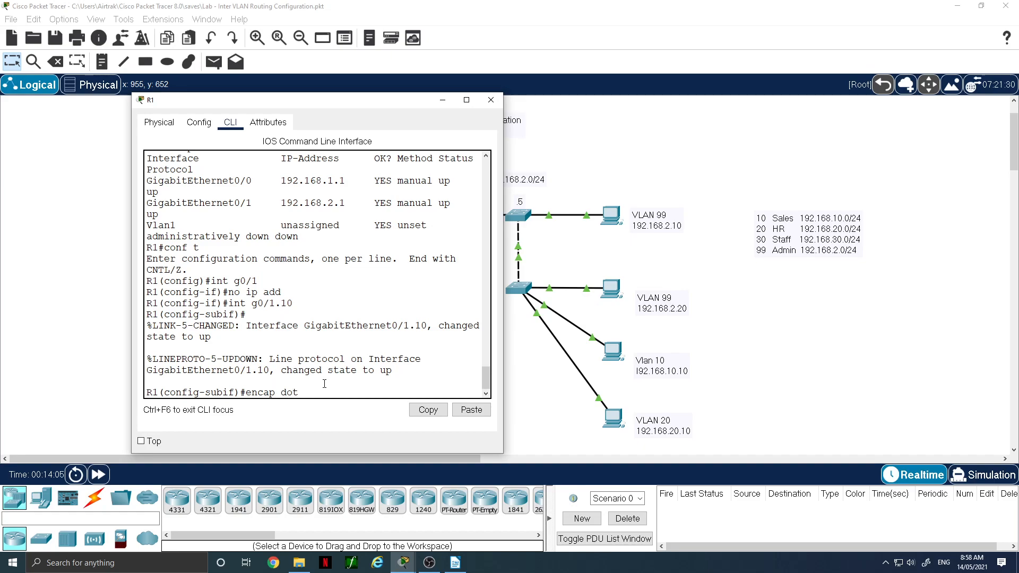
key("Tab")
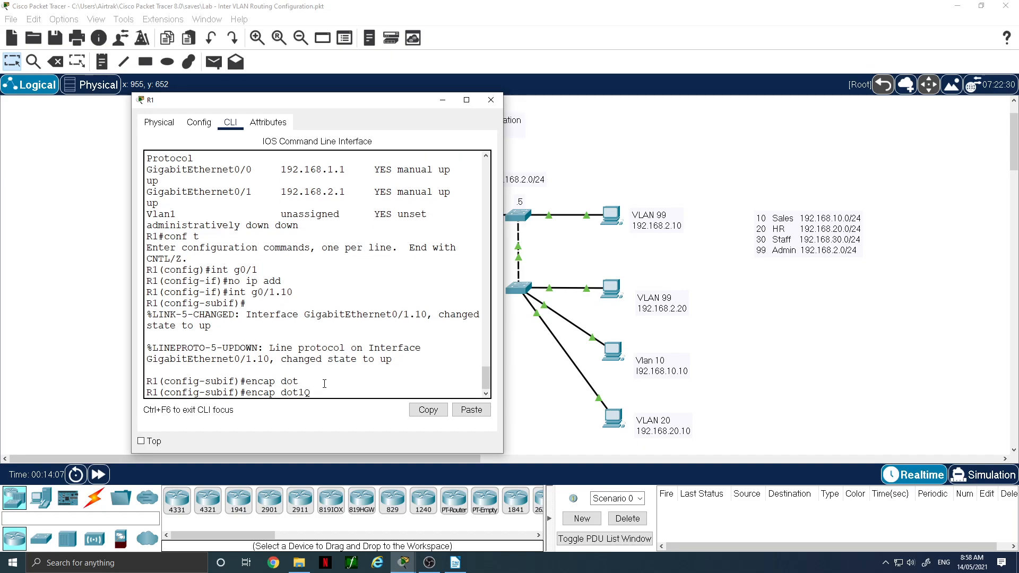
type("10")
key("Return")
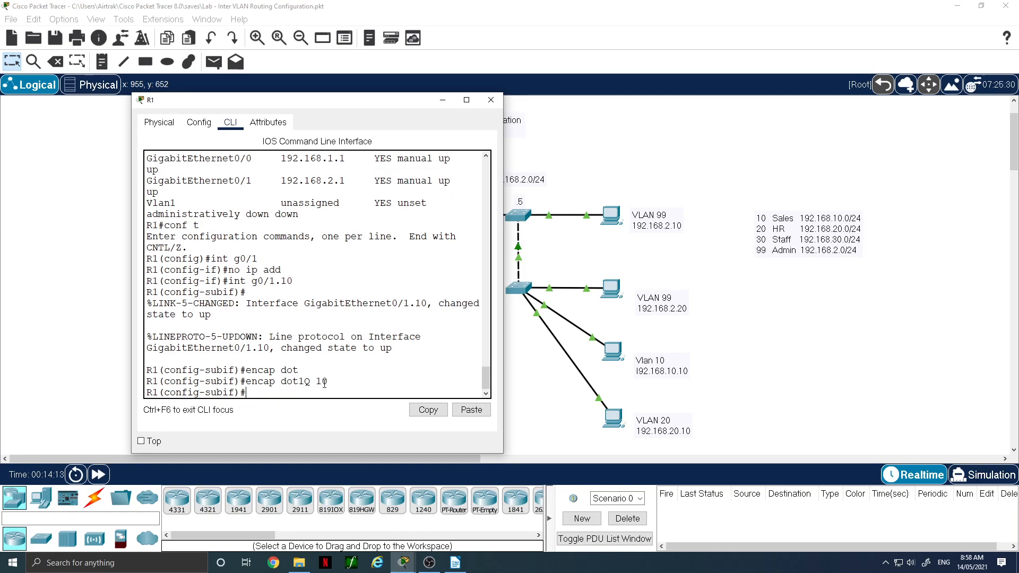
Assign IP address 192.168.10.1 with mask 255.255.255.0 to R1's subinterface g0/1.10.
type("ip add 192.168.10.1 255.255")
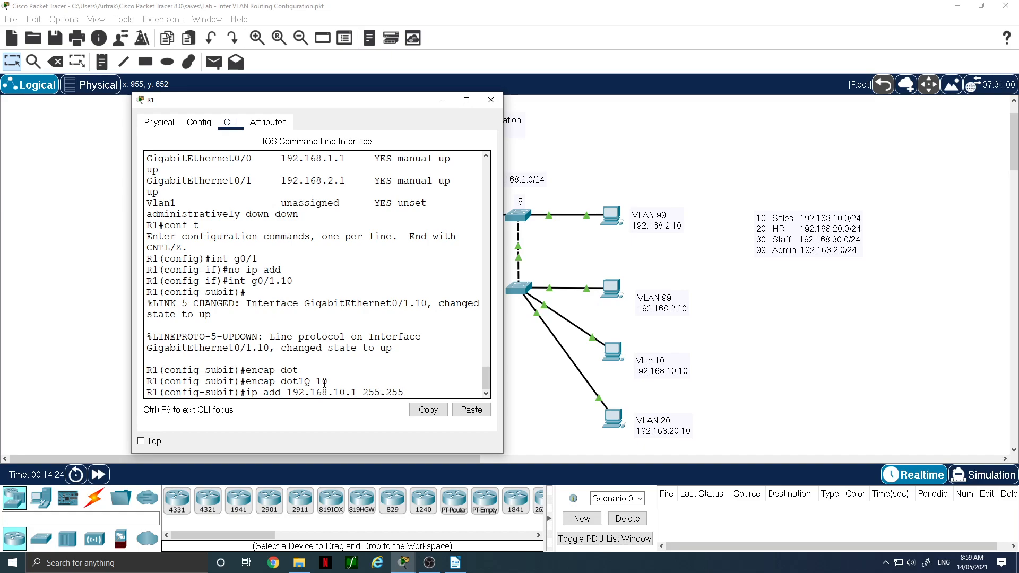
type(".255.0")
key("Return")
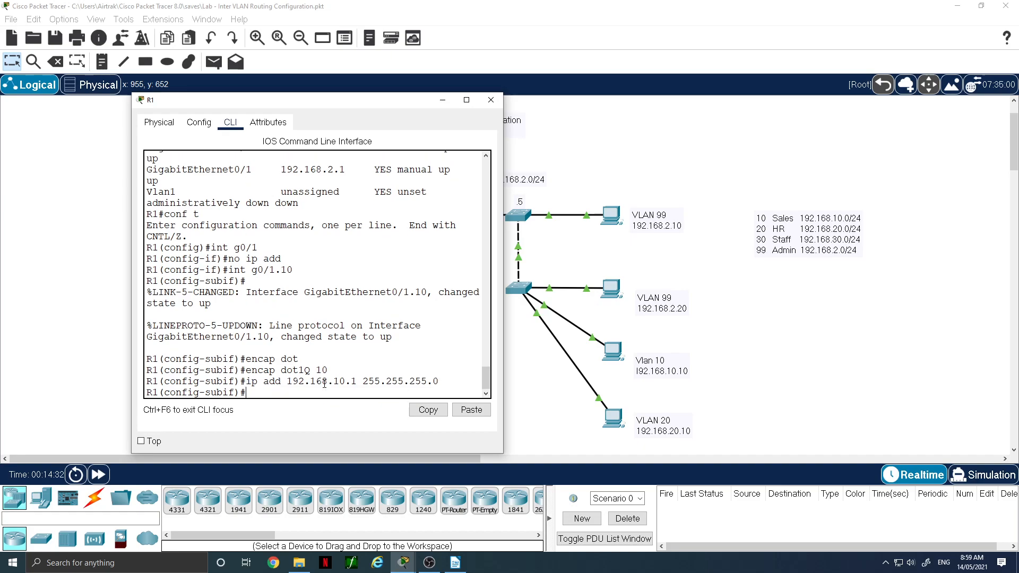
Create subinterface g0/1.20 on R1 for the HR VLAN.
key("Up")
key("Up")
key("Up")
key("Up")
key("BackSpace")
key("BackSpace")
type("20")
key("Return")
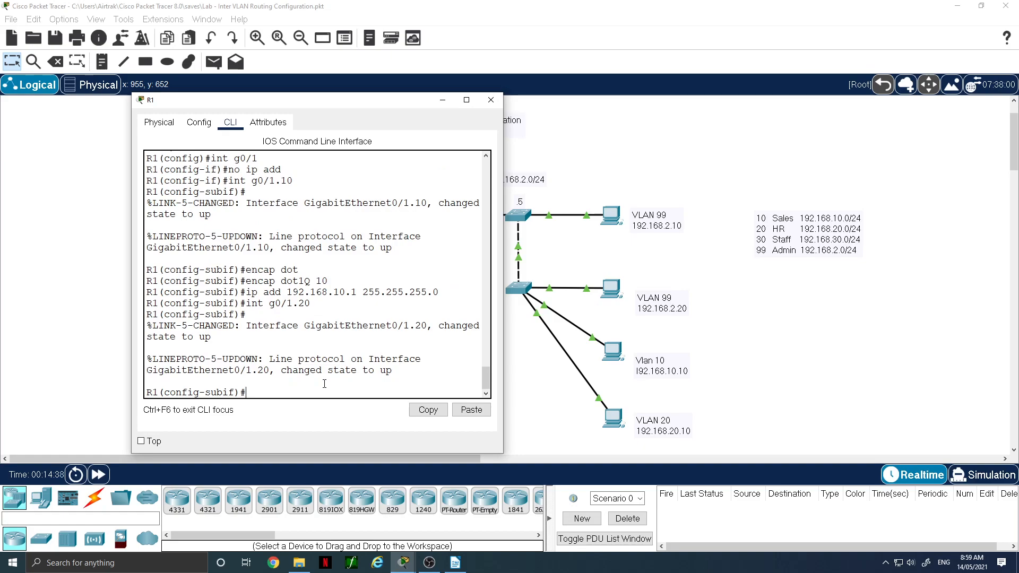
Set the encapsulation of subinterface g0/1.20 to dot1Q 20.
key("Up")
key("Up")
key("Up")
key("BackSpace")
key("BackSpace")
type("20")
key("Return")
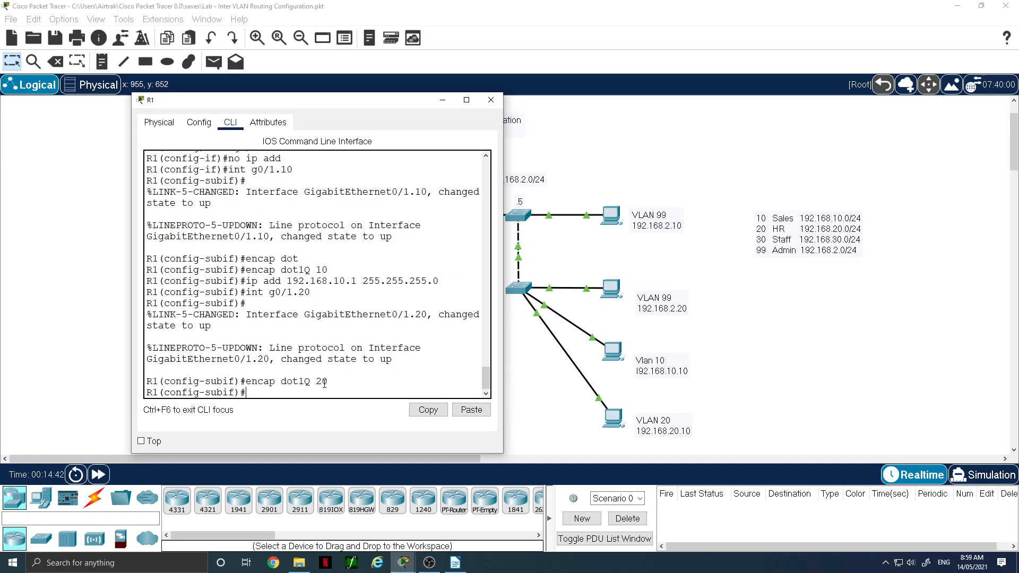
Assign IP address 192.168.20.1 with mask 255.255.255.0 to subinterface g0/1.20.
key("Up")
key("Up")
key("Up")
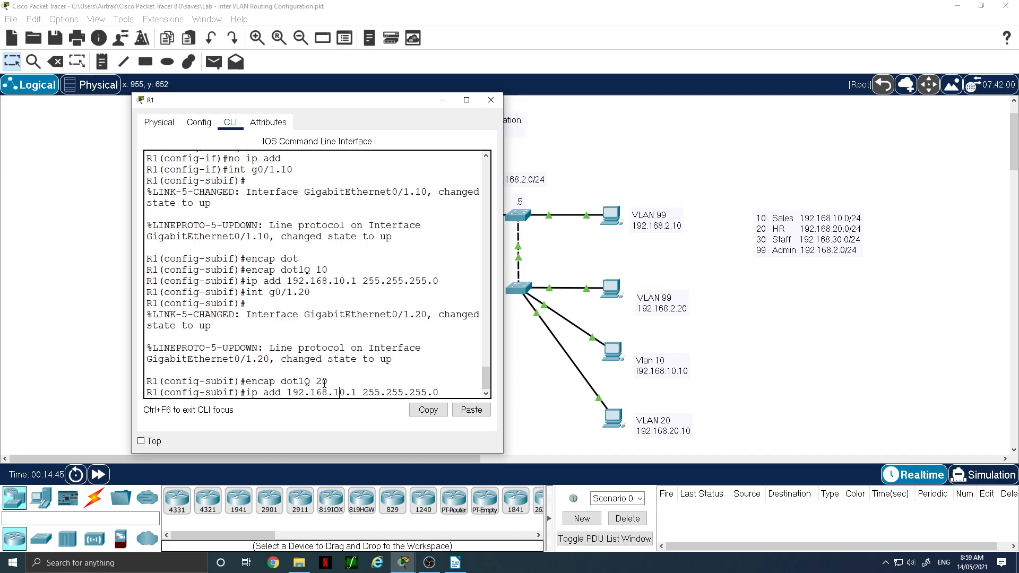
key("BackSpace")
type("2")
key("Return")
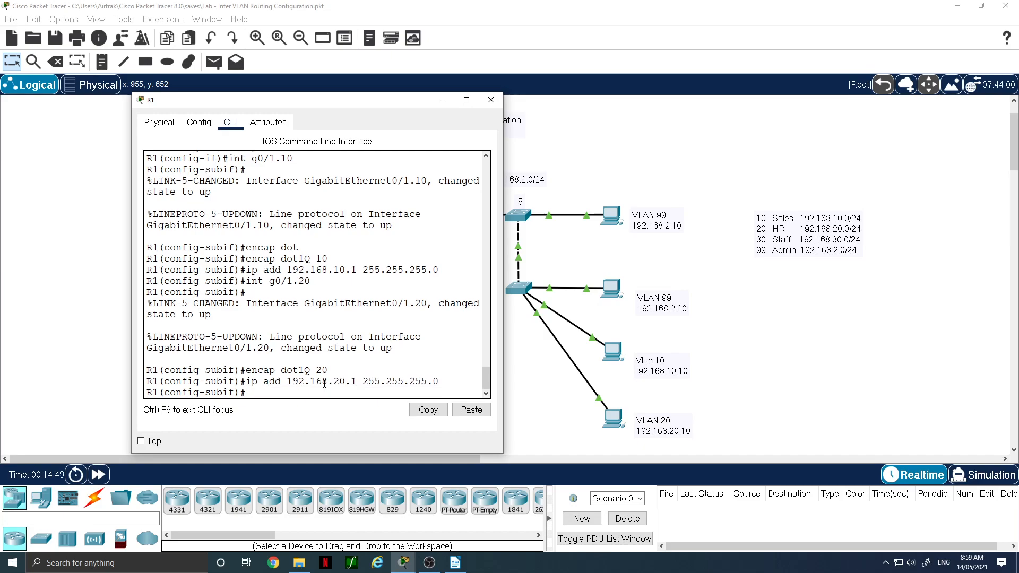
Create subinterface g0/1.30 on R1 for the Staff VLAN.
key("Up")
key("Up")
key("Up")
key("BackSpace")
key("BackSpace")
type("30")
key("Return")
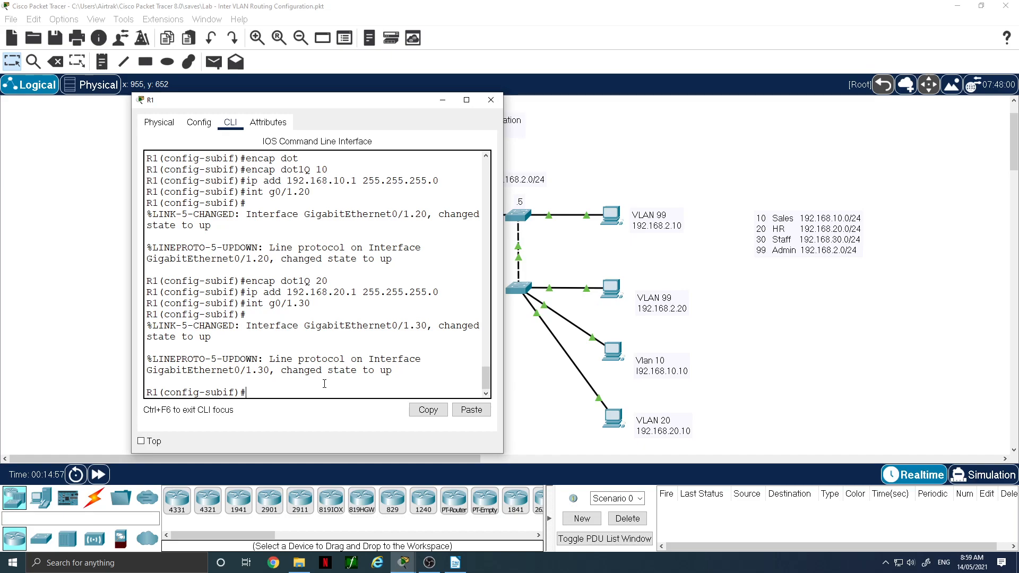
Set the encapsulation of subinterface g0/1.30 to dot1Q 30.
key("Up")
key("Up")
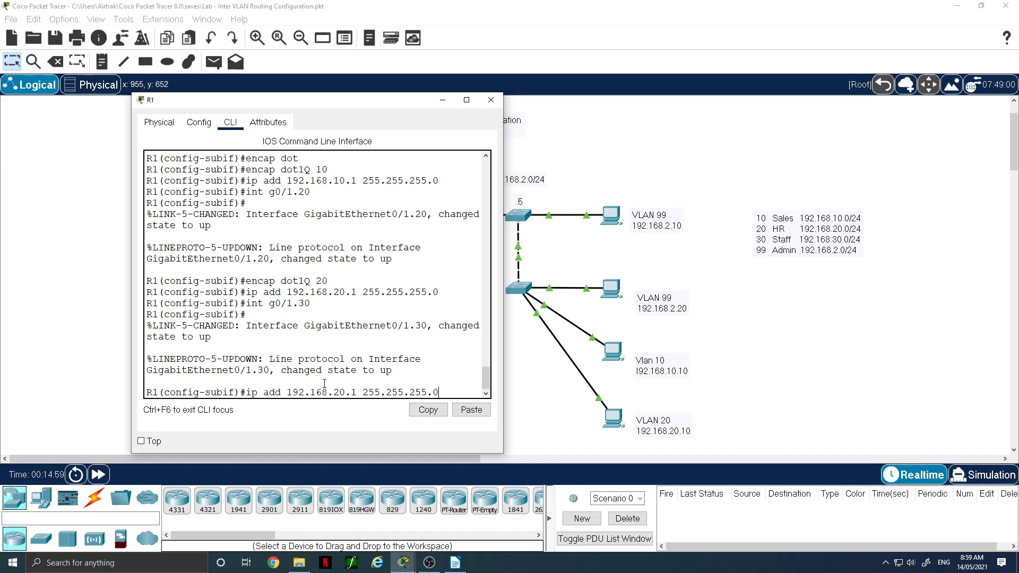
key("Up")
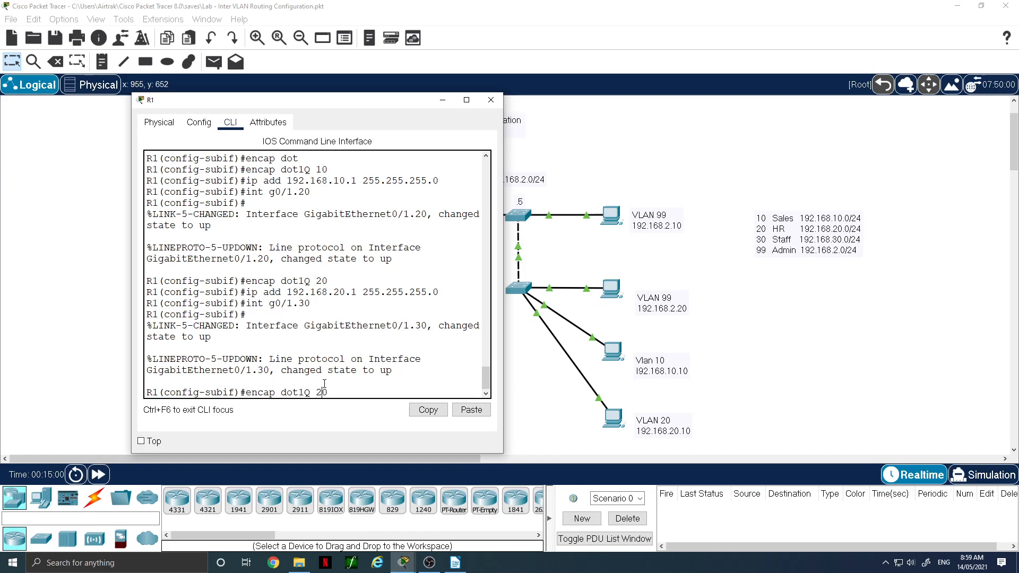
key("BackSpace")
type("3")
key("Return")
Assign IP address 192.168.30.1 with mask 255.255.255.0 to subinterface g0/1.30.
key("Up")
key("Up")
key("Up")
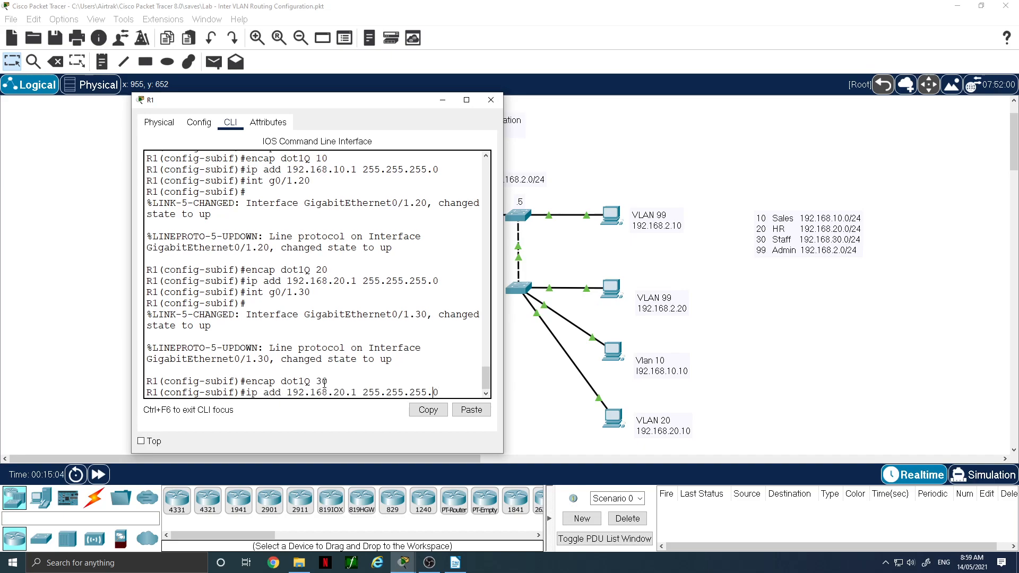
key("Left")
key("Left")
key("Left")
key("Left")
key("Left")
key("Left")
key("Left")
key("Left")
key("Left")
key("Left")
key("Left")
key("Left")
key("Left")
key("Left")
key("Left")
key("Left")
key("Left")
key("BackSpace")
type("3")
key("Return")
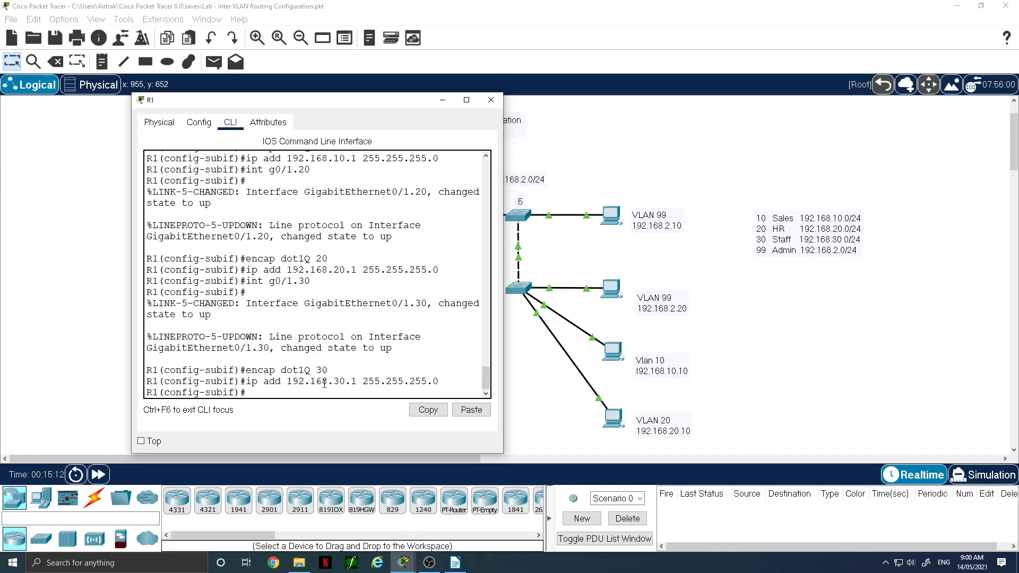
Create subinterface g0/1.99 on R1 for the Admin VLAN.
key("Up")
key("Up")
key("Up")
key("BackSpace")
key("BackSpace")
type("99")
key("Return")
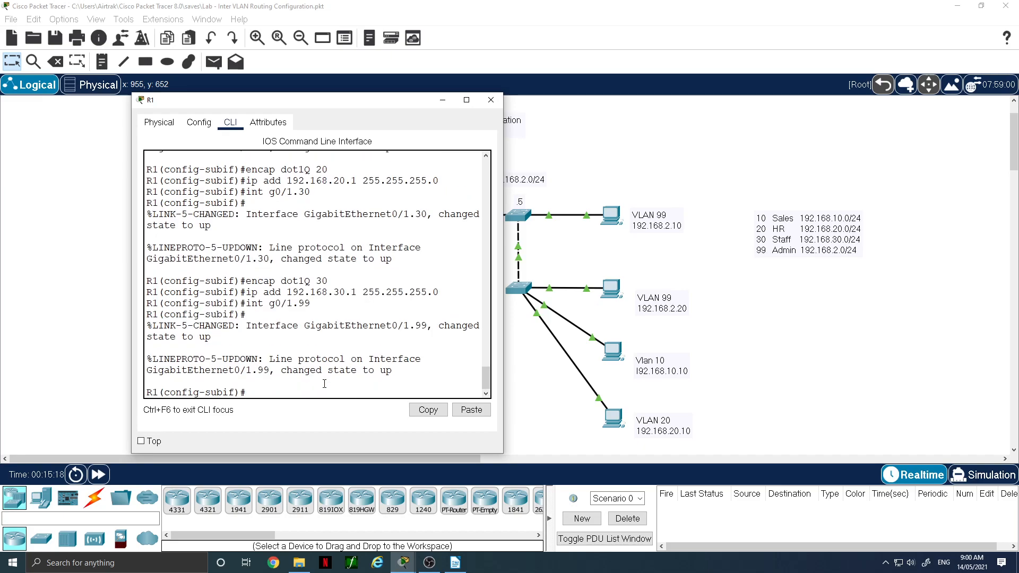
Try to assign 192.168.2.1 255.255.255.0 to subinterface g0/1.99 without an encapsulation.
key("Up")
key("Up")
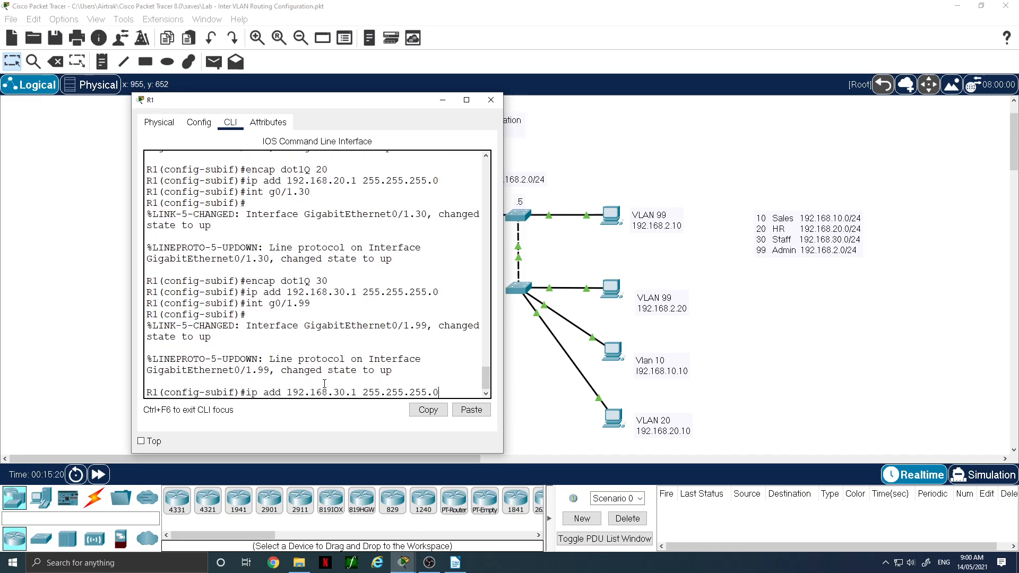
key("Left")
key("Left")
key("Left")
key("Left")
key("Left")
key("Left")
key("Left")
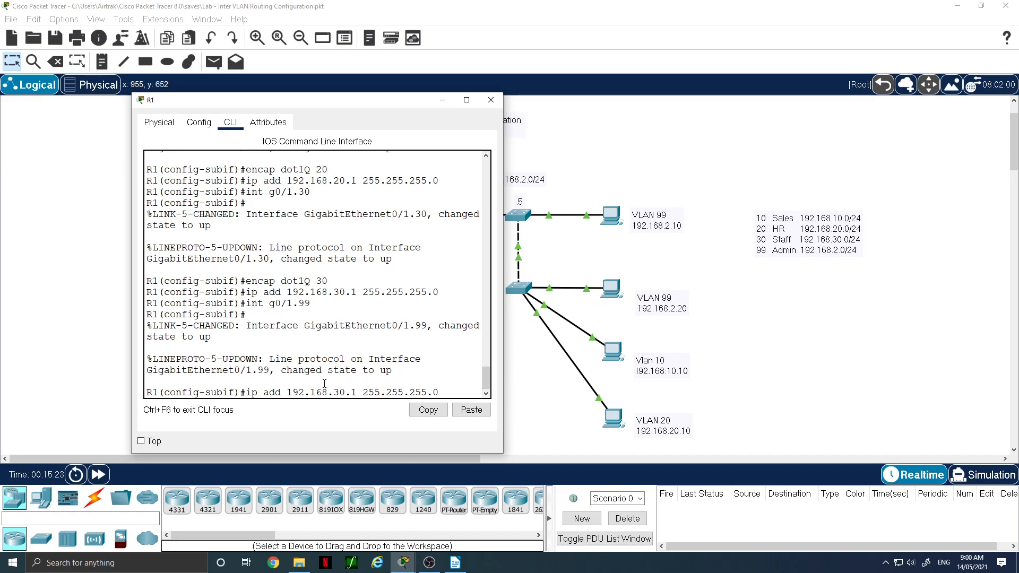
key("BackSpace")
key("BackSpace")
type("2")
key("Return")
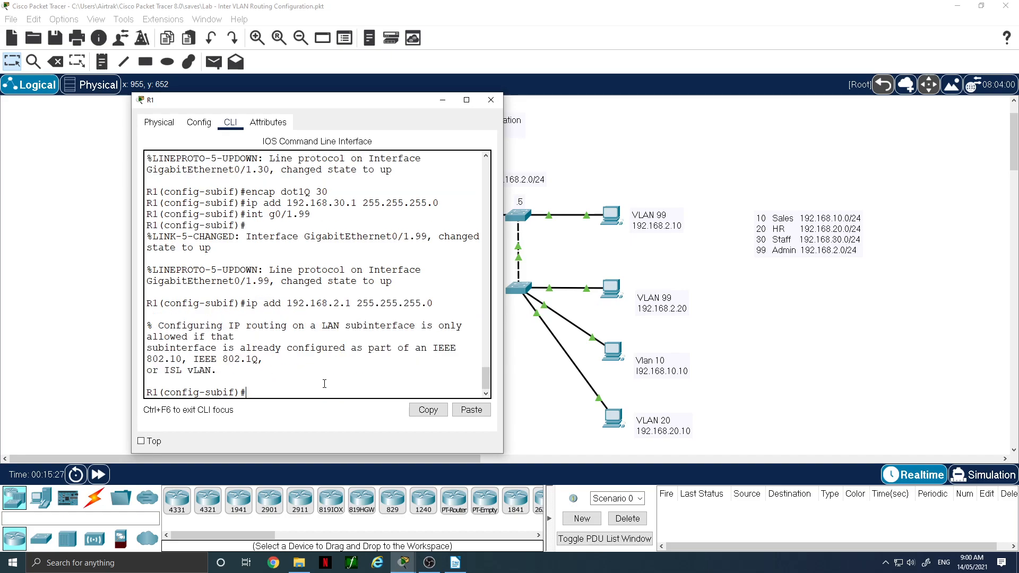
Set the encapsulation of subinterface g0/1.99 to dot1Q 99 and make it the native VLAN.
key("Up")
key("Up")
key("Up")
key("Up")
key("BackSpace")
key("BackSpace")
type("99")
key("Return")
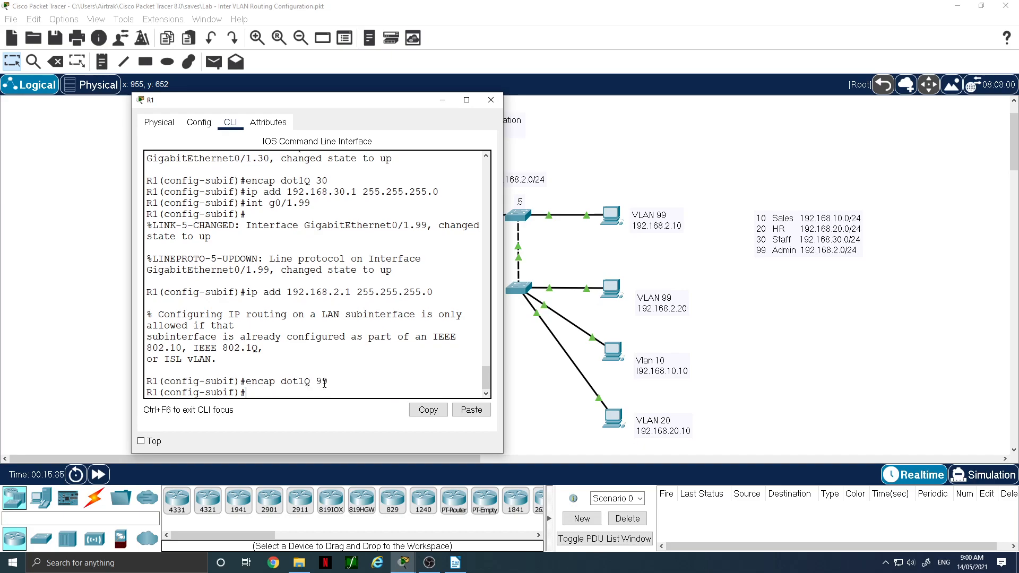
key("Up")
type("nat")
key("Tab")
key("Return")
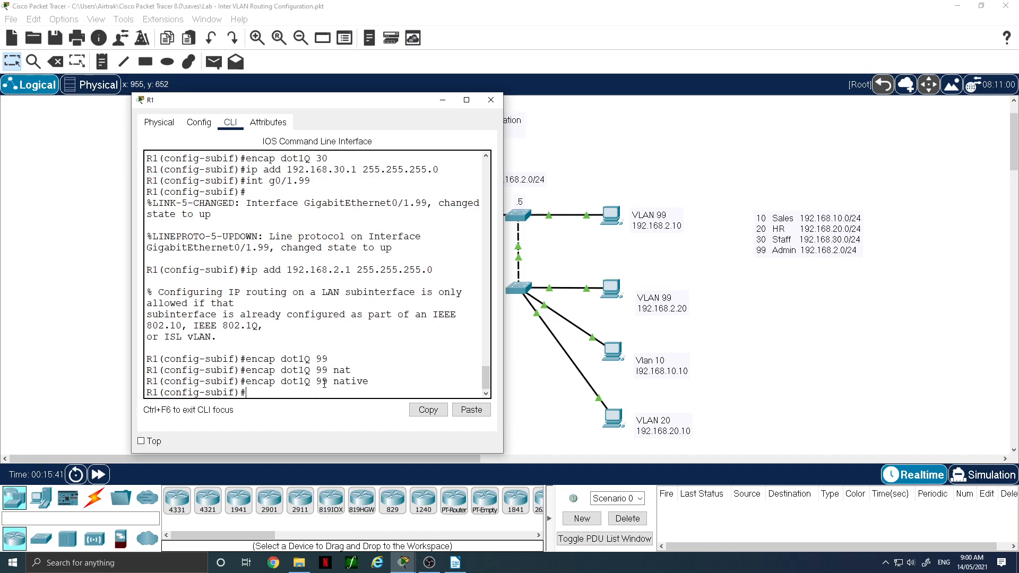
Assign IP address 192.168.2.1 with mask 255.255.255.0 to subinterface g0/1.99.
key("Up")
key("Up")
key("Up")
key("Up")
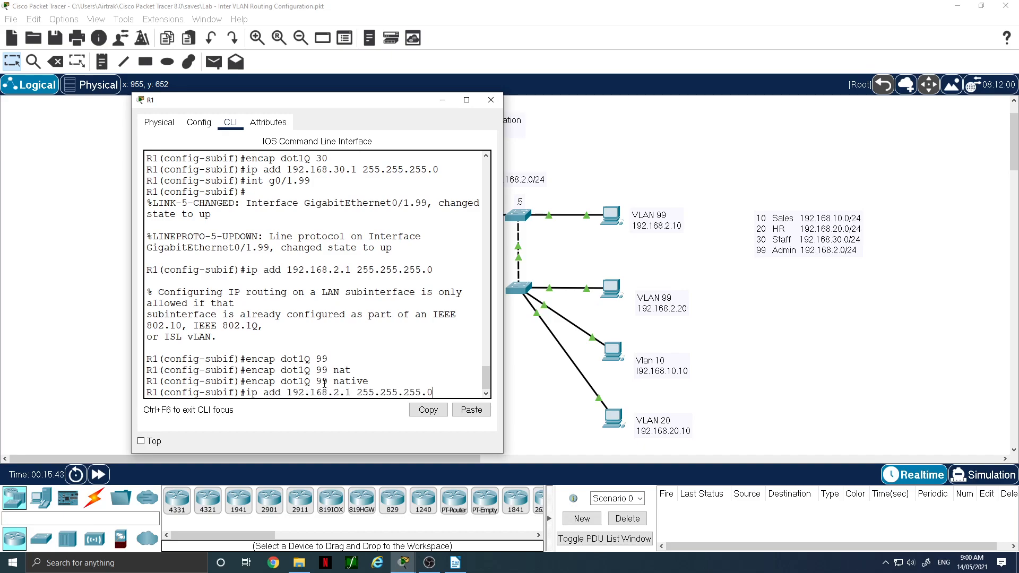
key("Return")
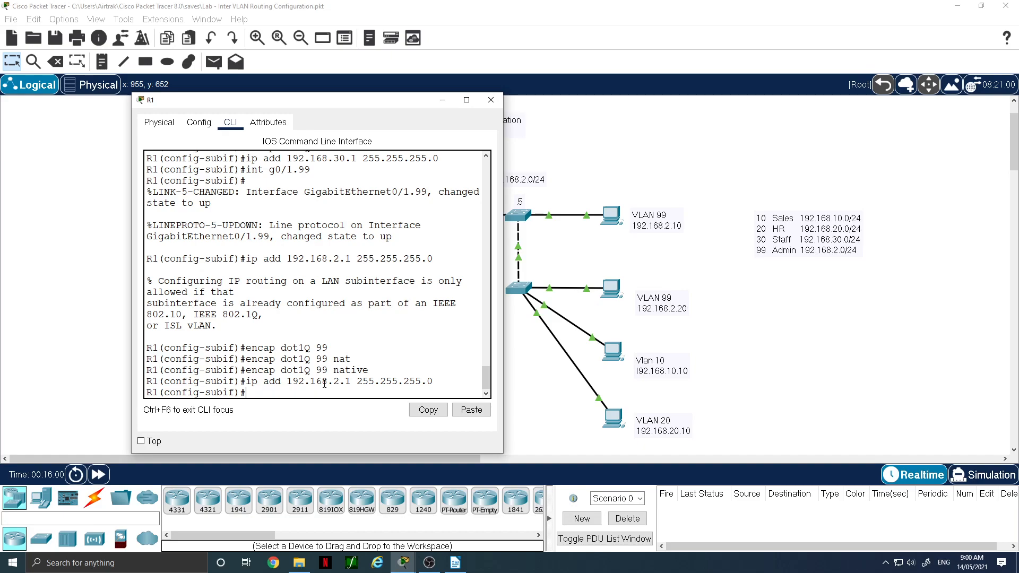
Leave R1's configuration mode and save the running configuration with copy run start.
type("end")
key("Return")
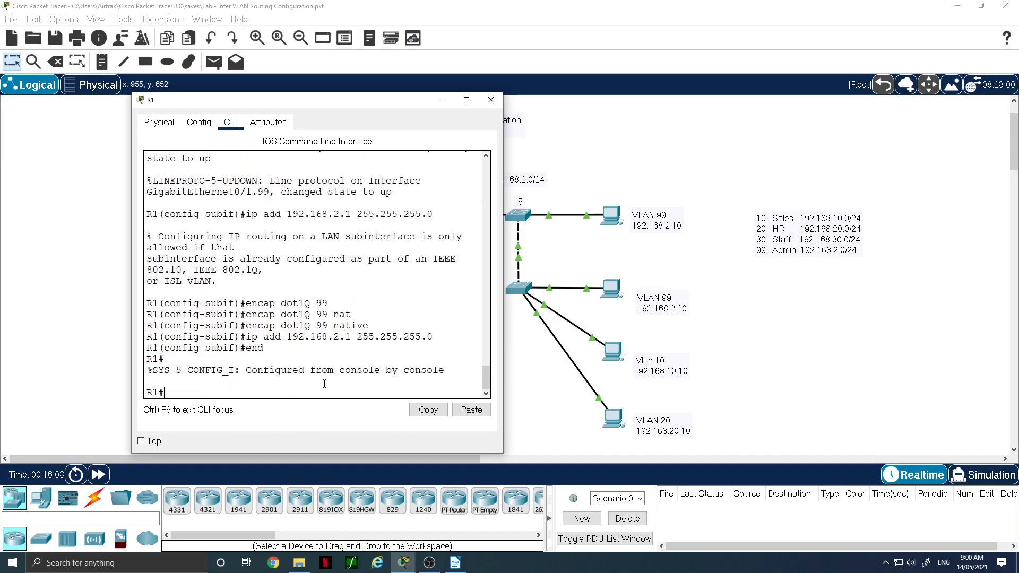
type("copy run start")
key("Return")
Show R1's interface summary with sh ip int bri and widen the R1 window so each table row fits on one line.
type("sh ip int bri")
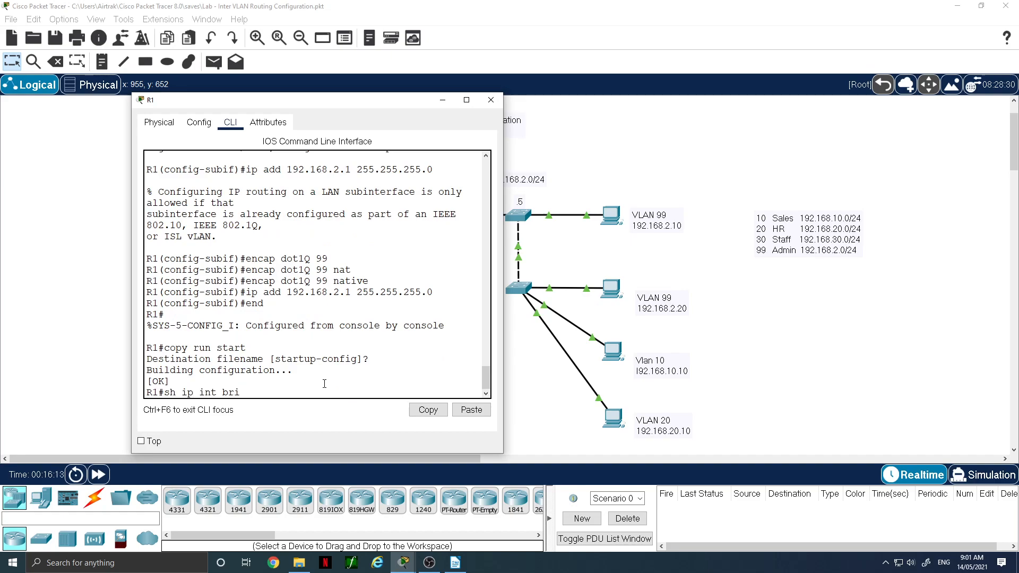
key("Return")
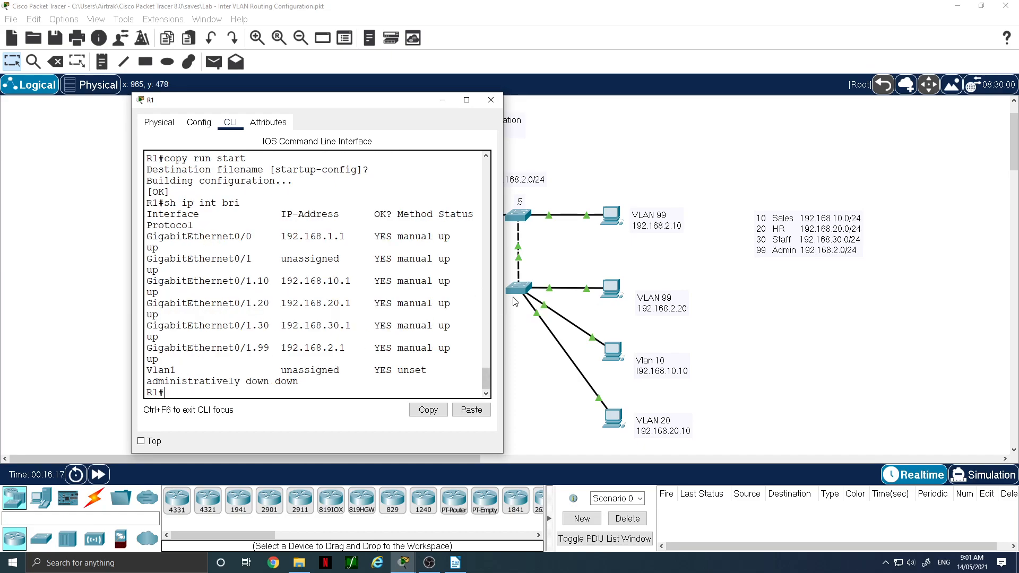
left_click_drag(505, 303, 589, 304)
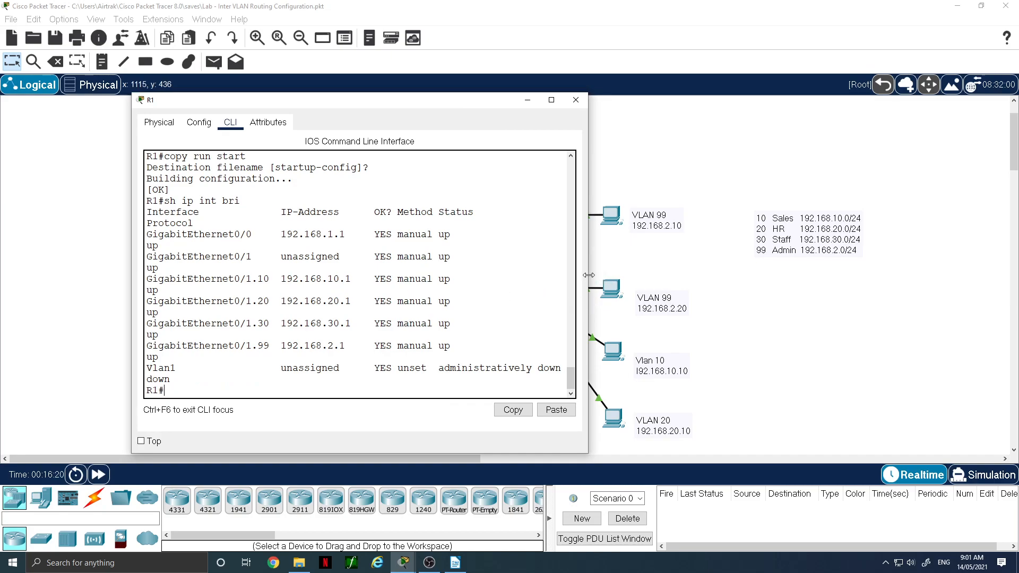
left_click_drag(590, 275, 643, 280)
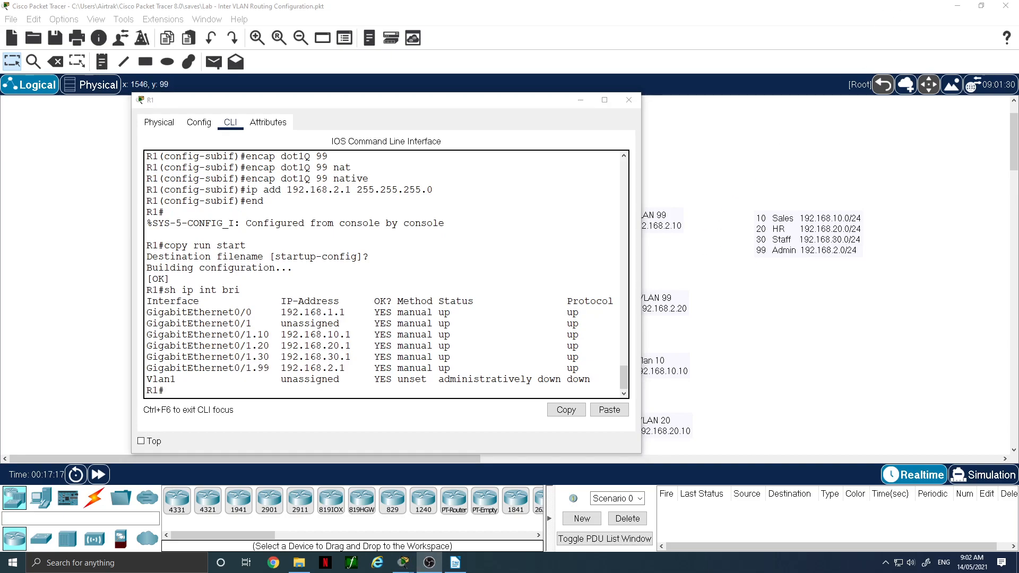
Ping the VLAN 99 PC at 192.168.2.10 from R1.
left_click(339, 393)
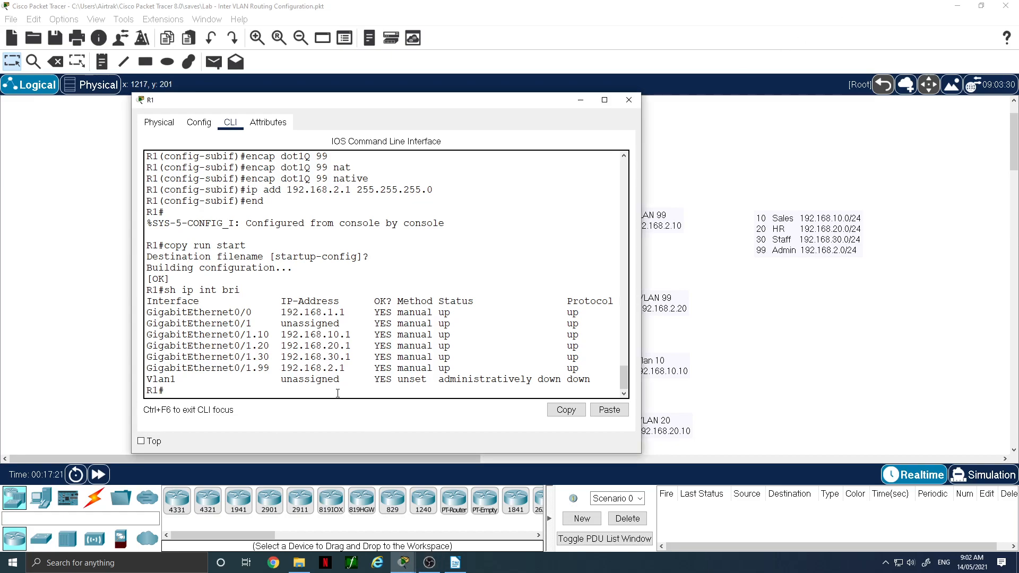
type("ping")
type("192.168.2.10")
key("Return")
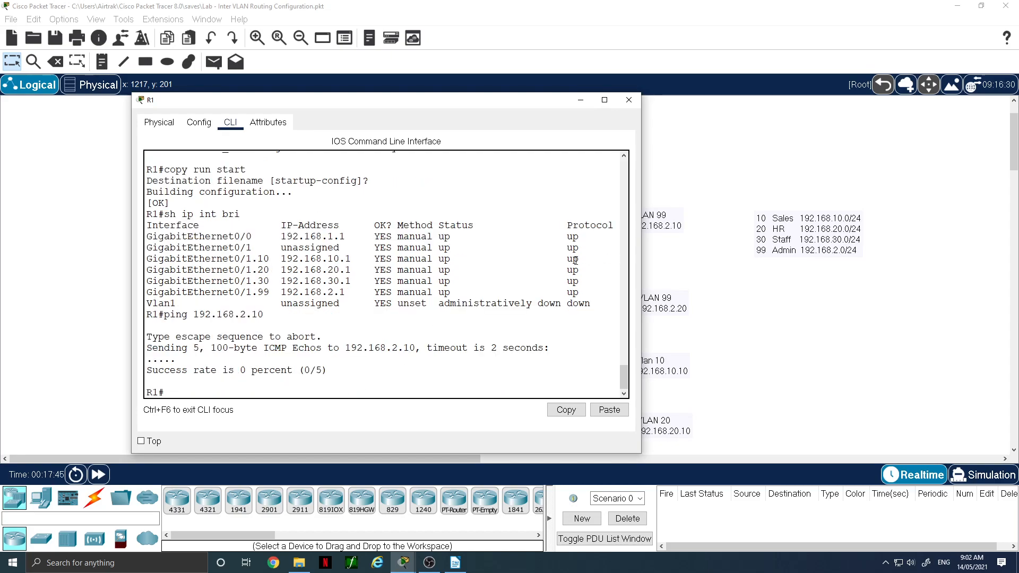
Return switch S1's command line to privileged mode, run sh int tru, and compare the native VLANs of Gig0/1 and Gig0/2.
left_click(757, 314)
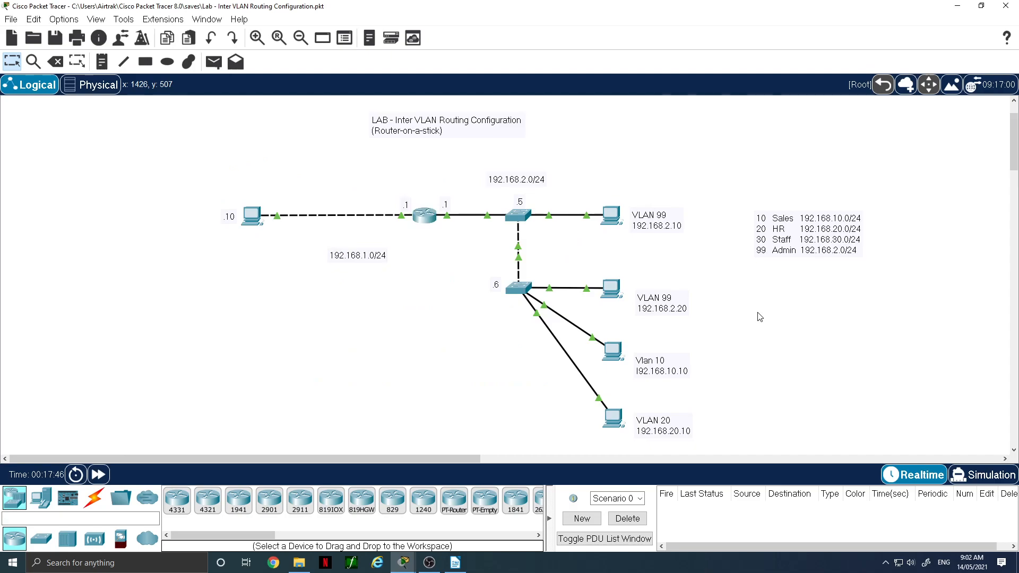
left_click(518, 215)
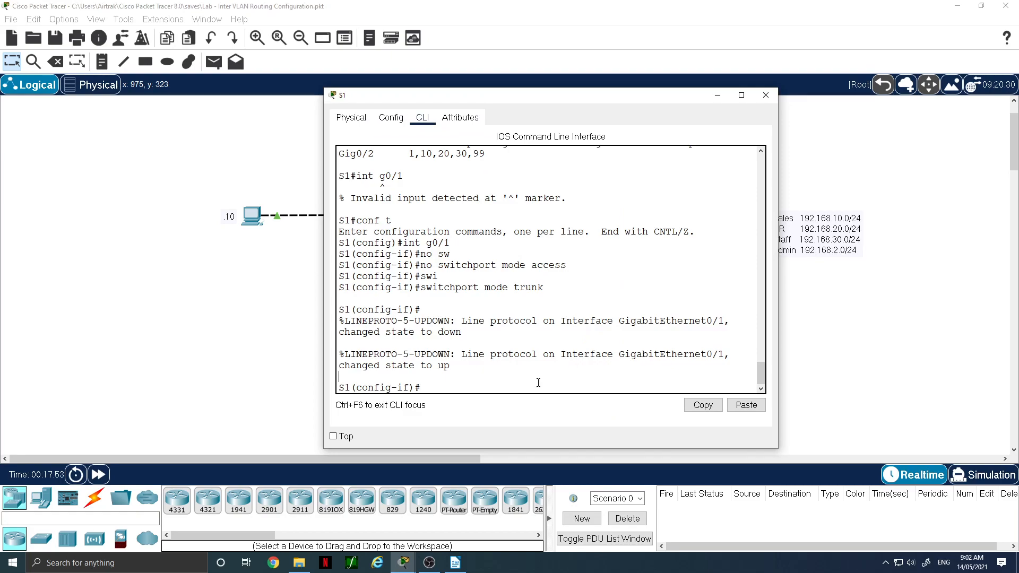
key("ctrl+z")
key("Return")
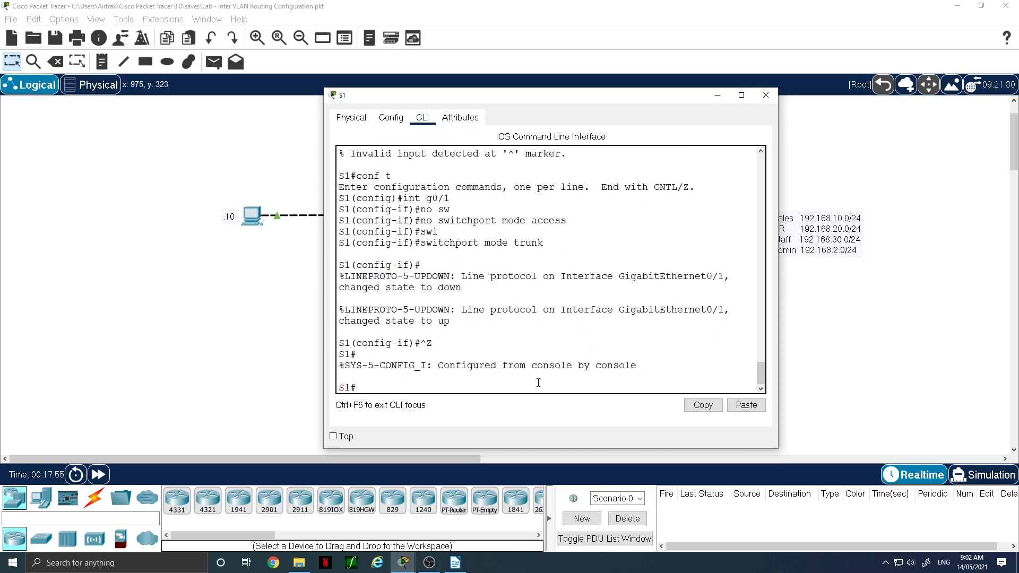
type("sh int tru")
key("Return")
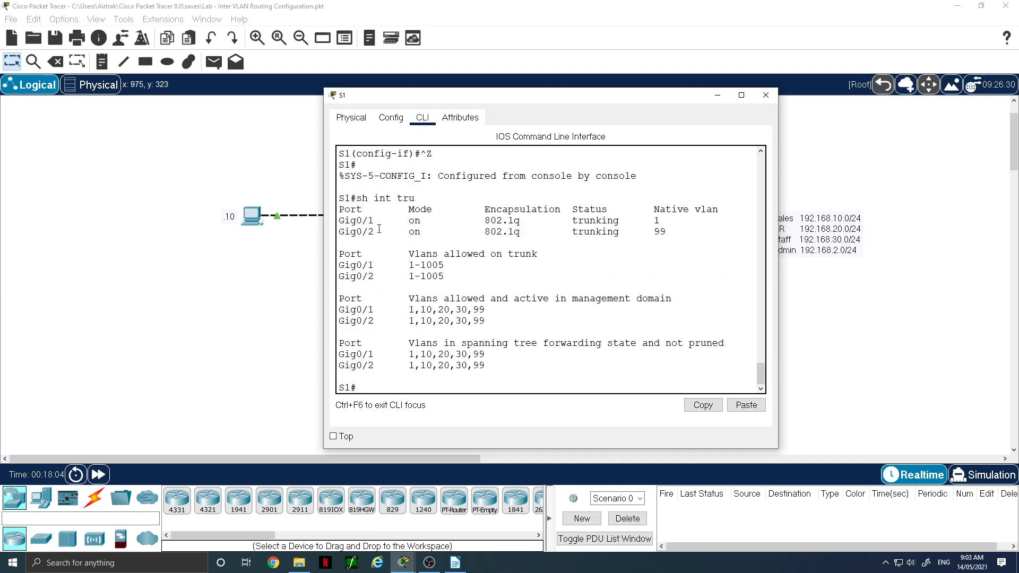
left_click_drag(648, 234, 667, 234)
left_click_drag(653, 220, 670, 222)
Enter S1's g0/1 interface configuration and try to set its native VLAN with switchport trunk native 99.
type("conf t")
key("Return")
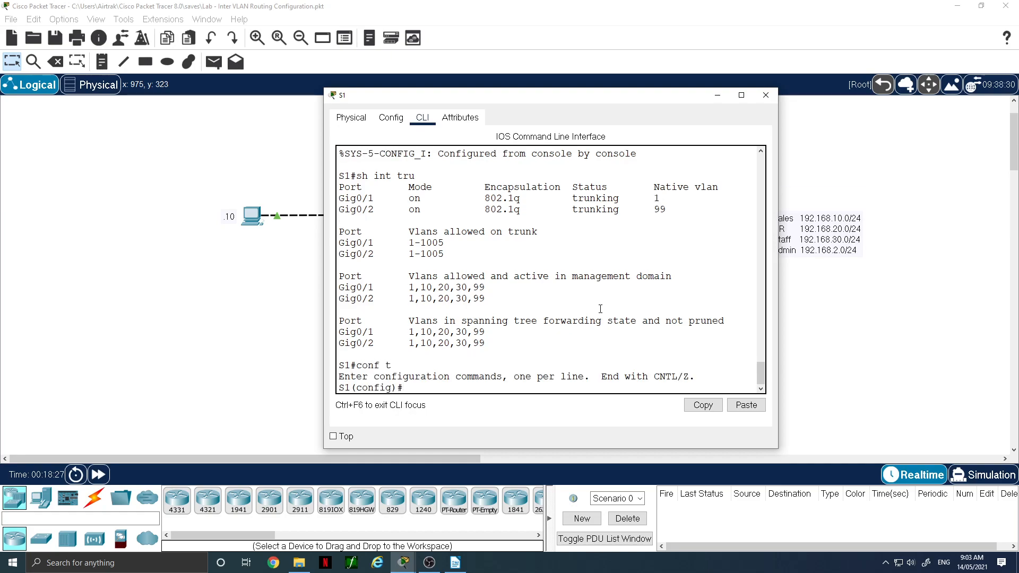
type("int g0/1")
key("Return")
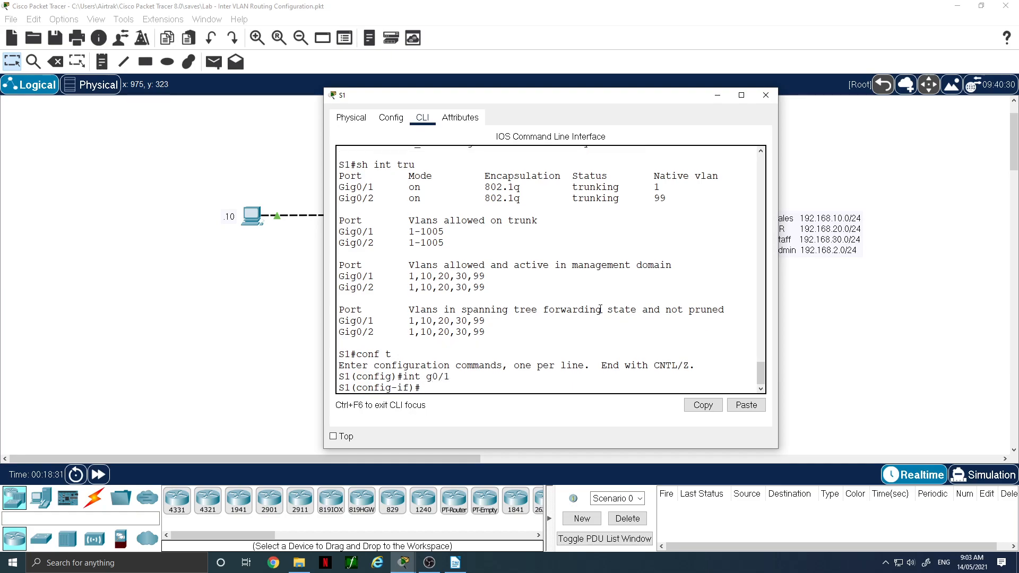
type("sw")
key("Tab")
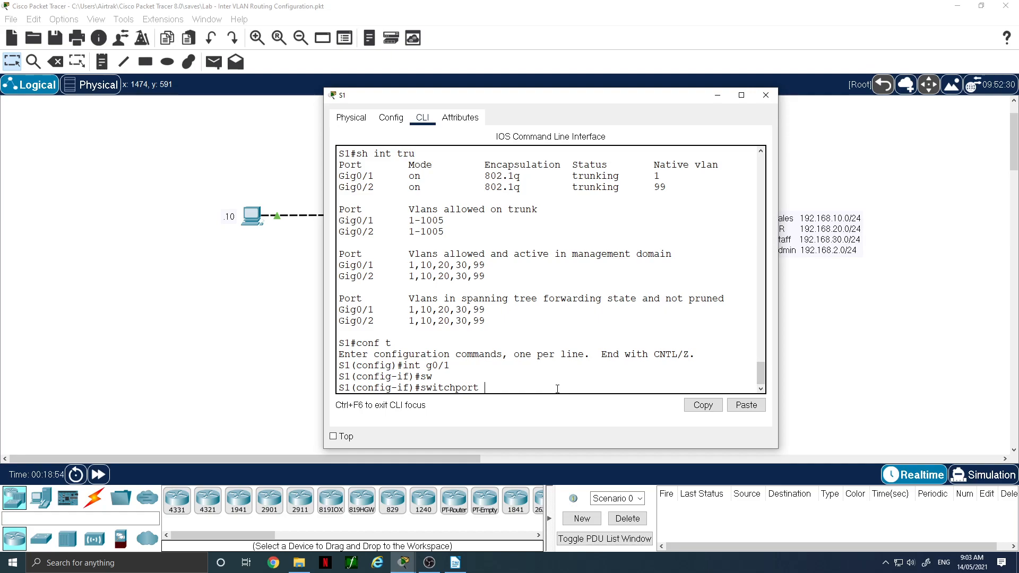
type("tru")
key("Tab")
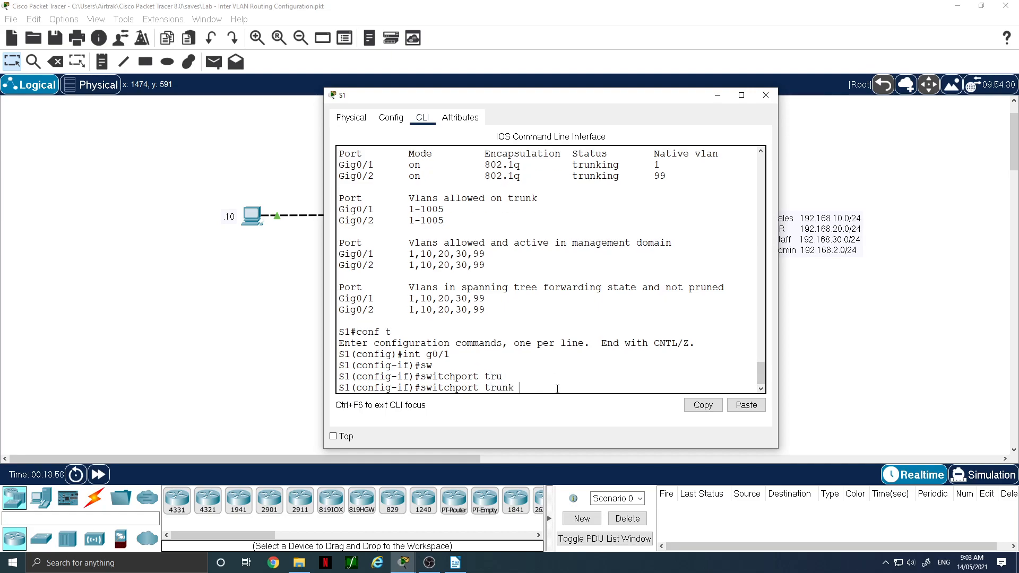
type("nat")
key("Tab")
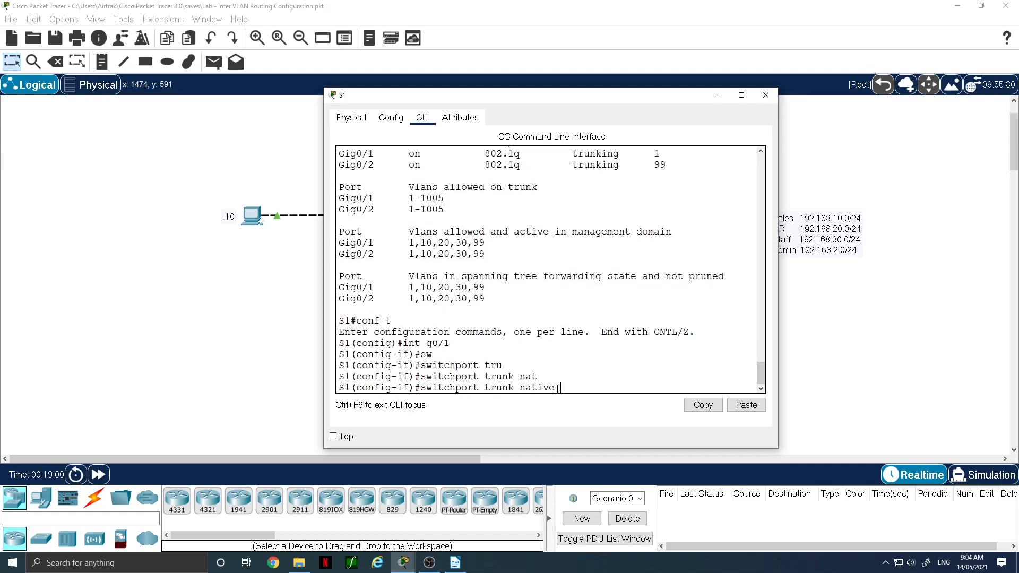
type("99")
key("Return")
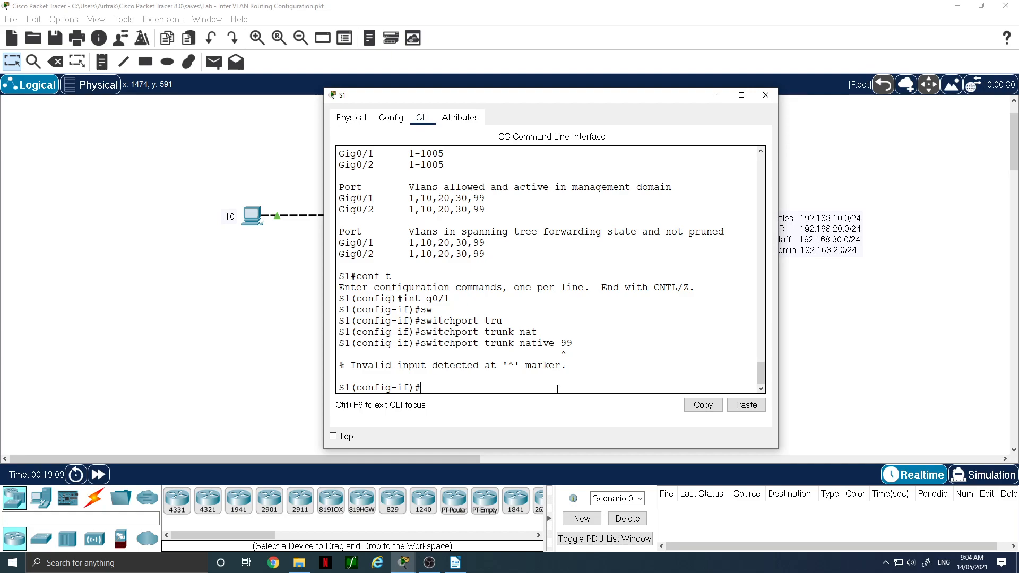
Set the native VLAN on S1's g0/1 with switchport trunk native vlan 99 and leave configuration mode.
key("Up")
key("BackSpace")
key("BackSpace")
type("vlan 99")
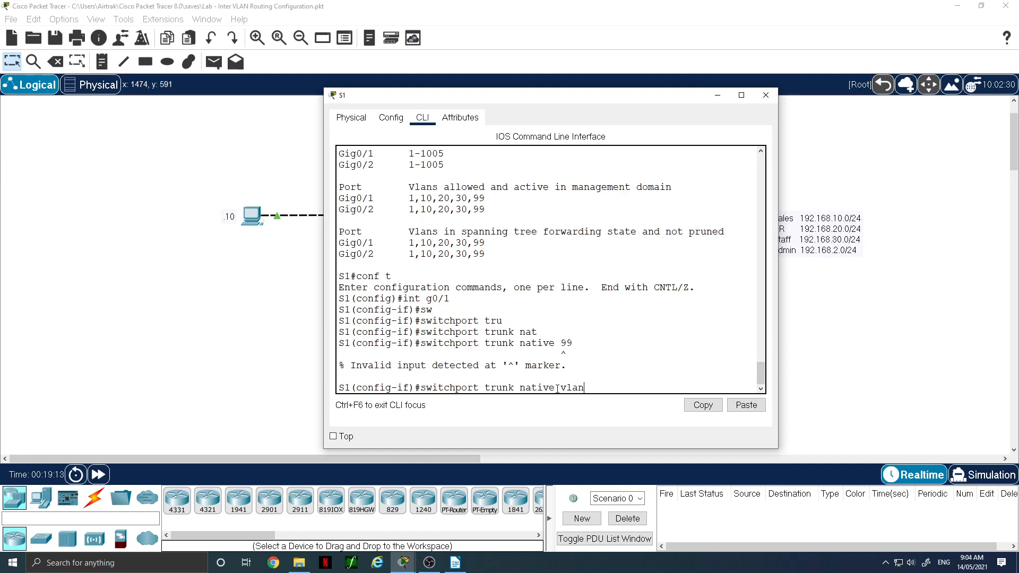
key("Return")
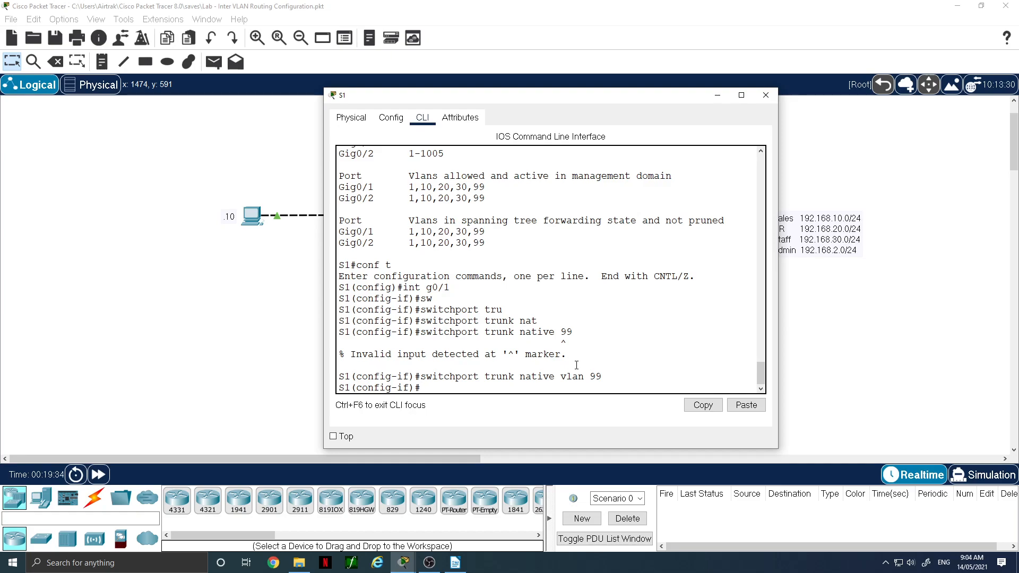
key("ctrl+z")
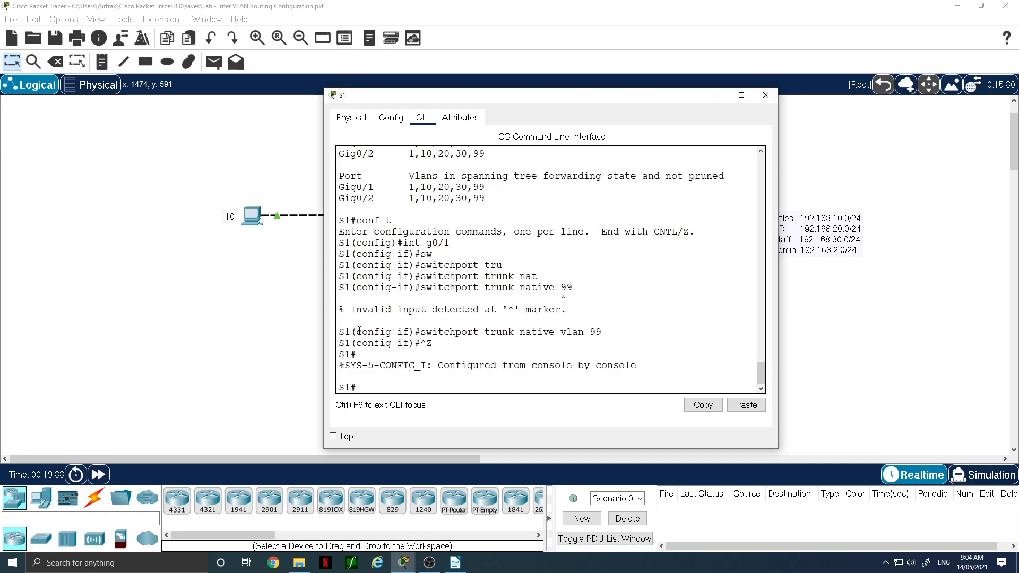
Return to router R1's command line and repeat the ping to the VLAN 99 PC at 192.168.2.10.
left_click(839, 290)
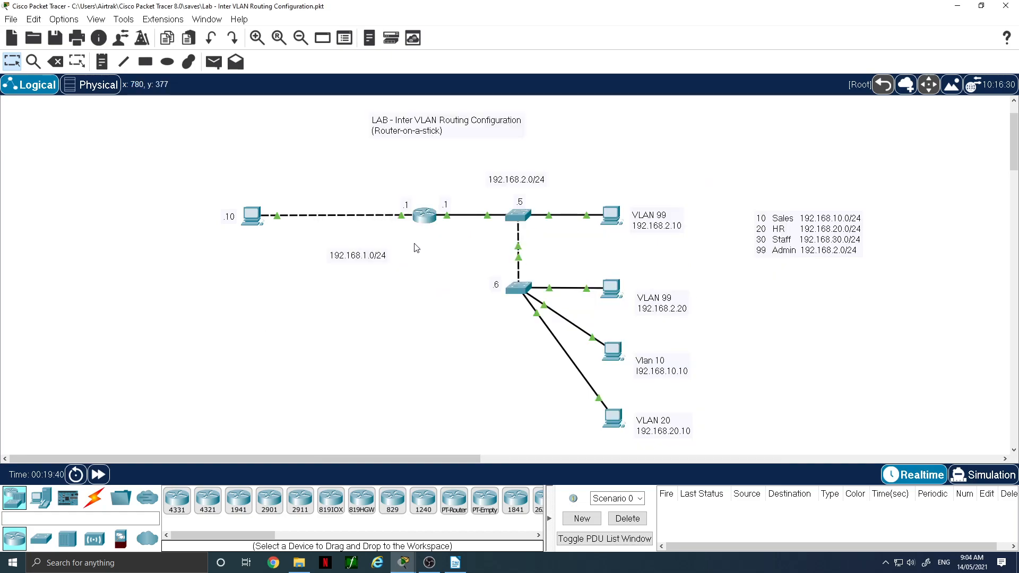
left_click(419, 217)
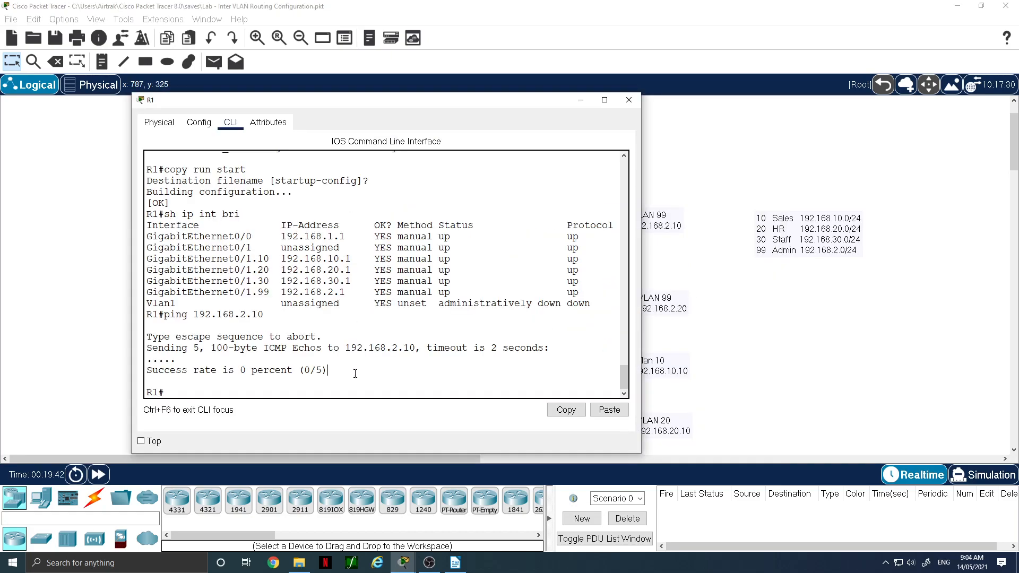
key("Up")
key("Return")
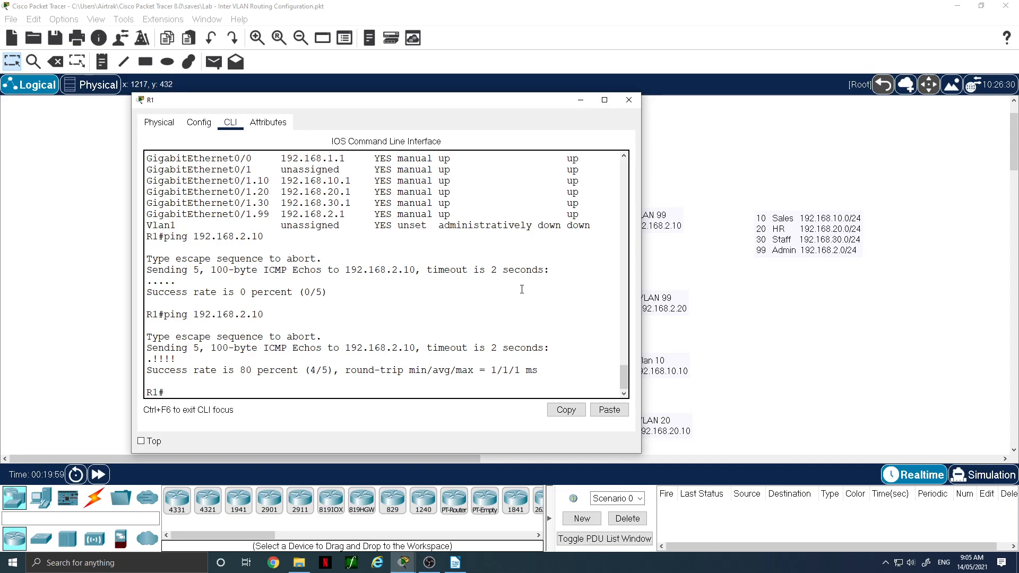
Run sh int tru on R1 and ping the VLAN 10 PC at 192.168.10.10.
type("sh int tru")
key("Return")
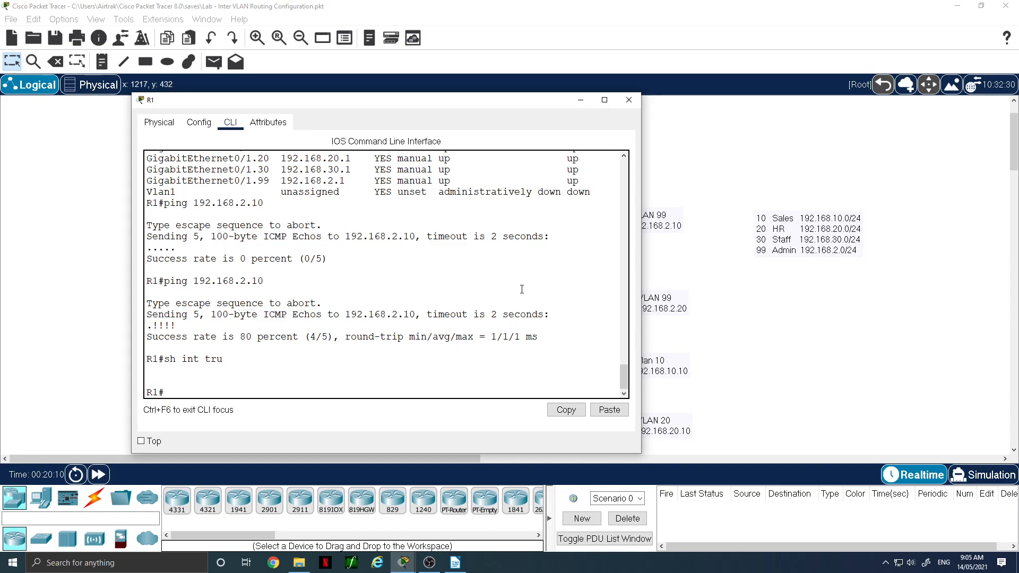
type("ping 192.168.10.10")
key("Return")
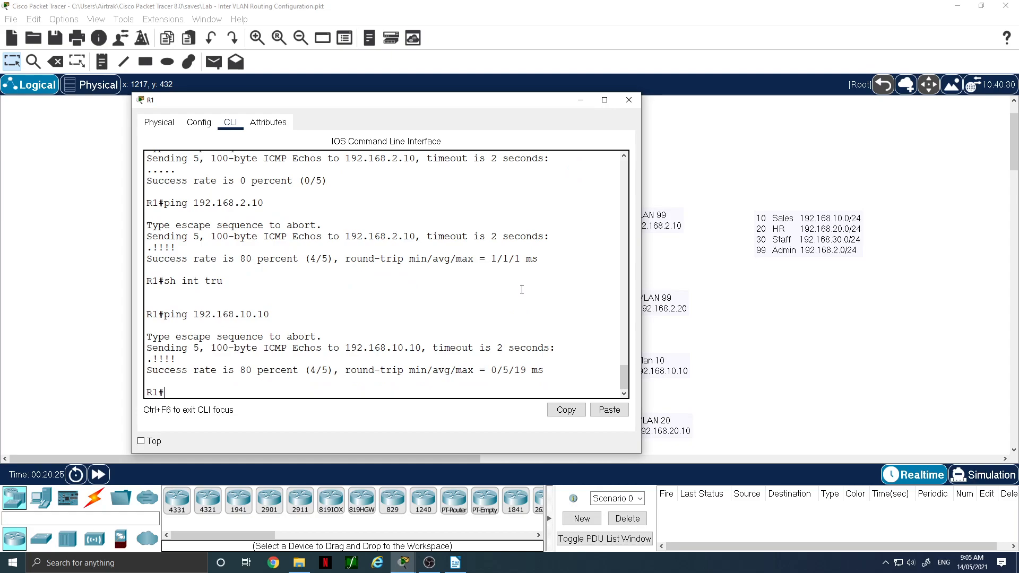
Ping the VLAN 20 PC at 192.168.20.10 from R1.
key("Up")
key("BackSpace")
key("BackSpace")
key("BackSpace")
type("20.10")
key("Return")
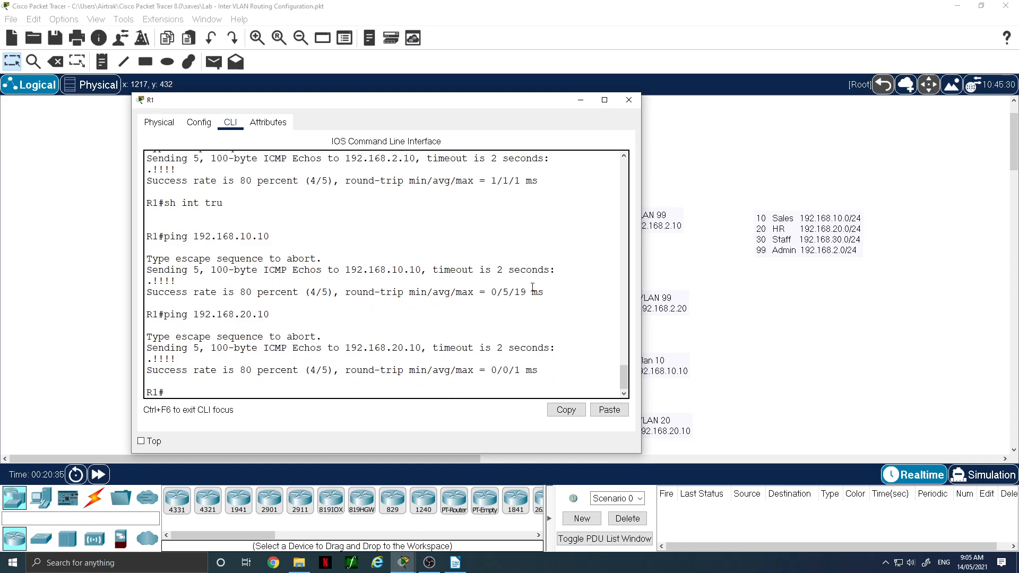
Open the VLAN 20 PC's Command Prompt and ping the VLAN 10 PC at 192.168.10.10.
left_click(740, 409)
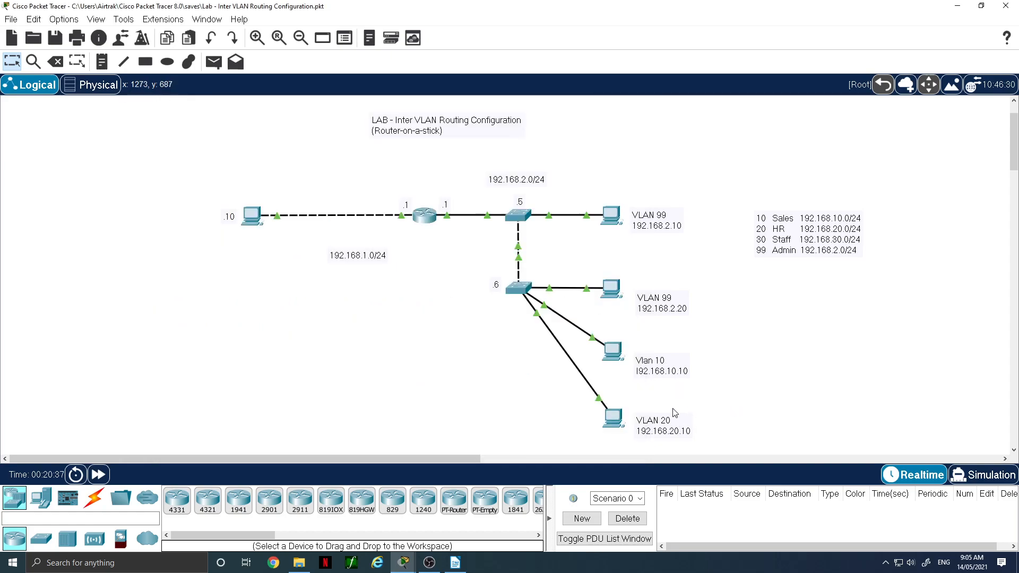
left_click(613, 416)
left_click(432, 117)
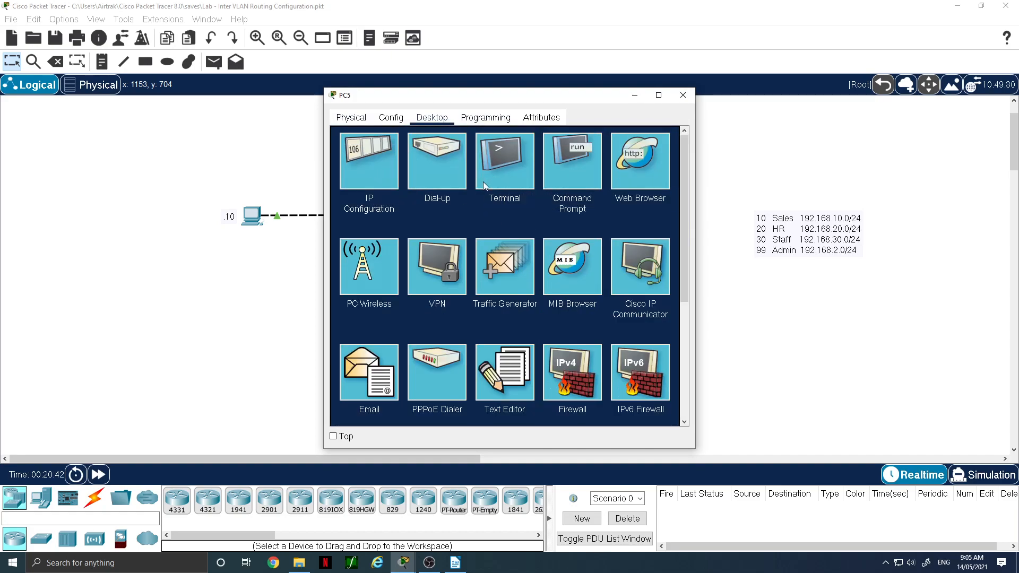
left_click(569, 174)
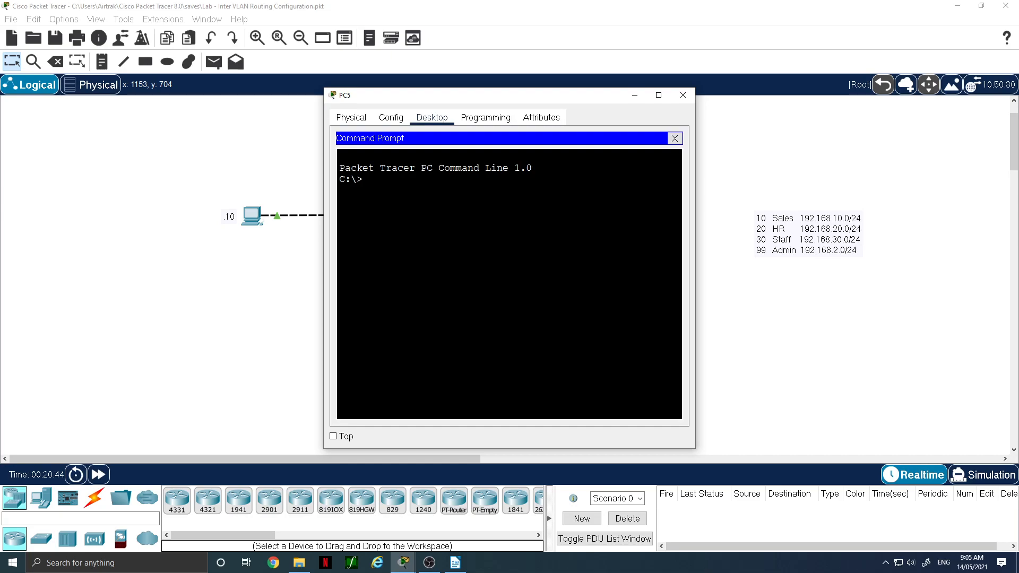
type("ping 192.168.")
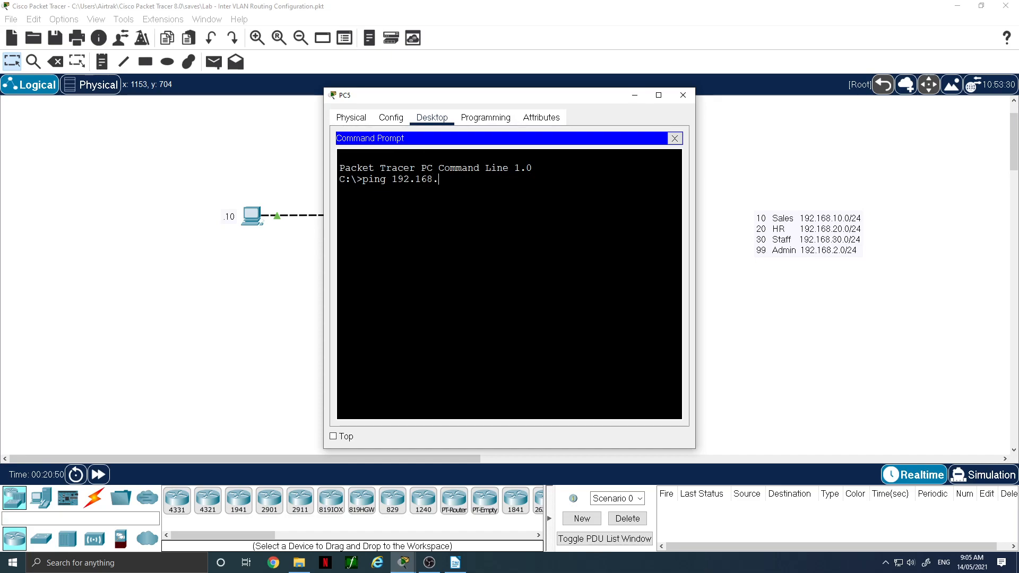
type("10.10")
key("Return")
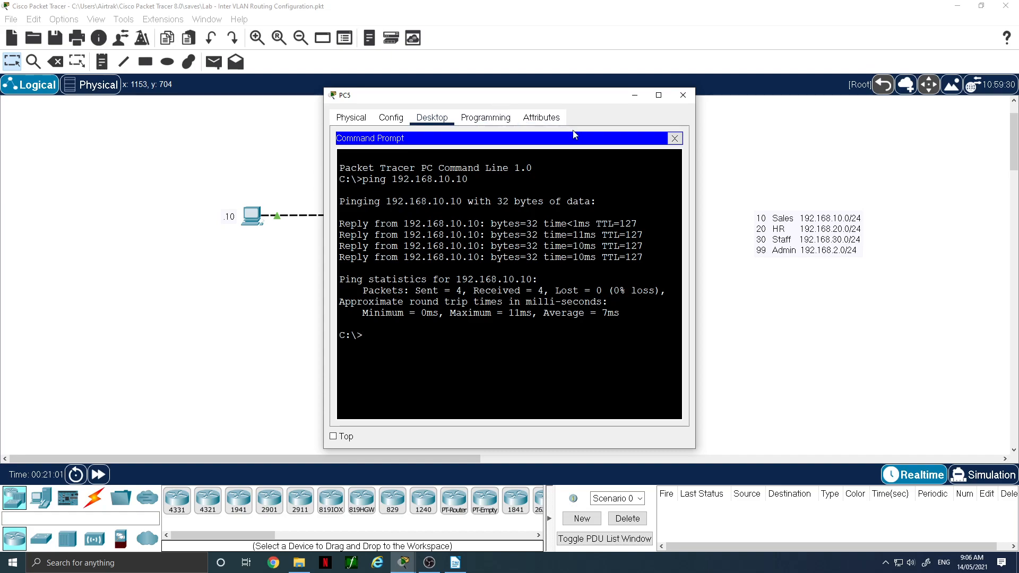
Switch to Simulation mode, move the VLAN 20 PC's window clear of the topology, and repeat its ping to 192.168.10.10.
left_click_drag(604, 104, 907, 119)
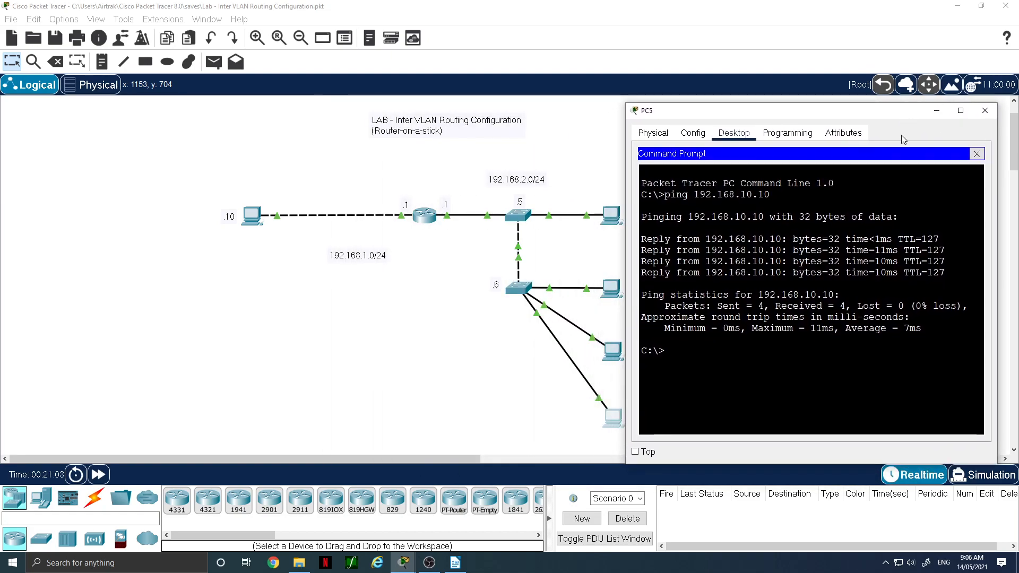
left_click(976, 476)
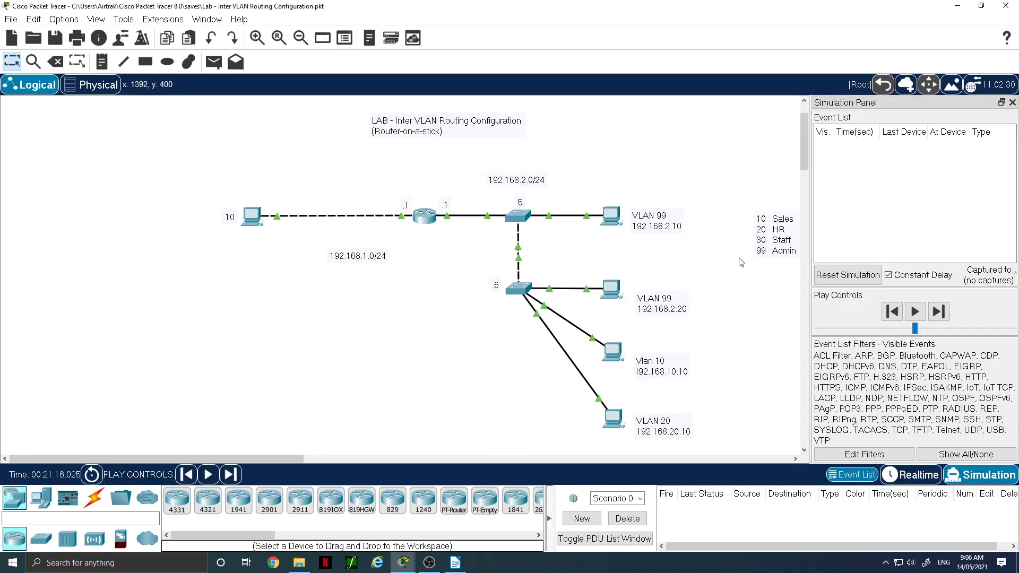
left_click(614, 420)
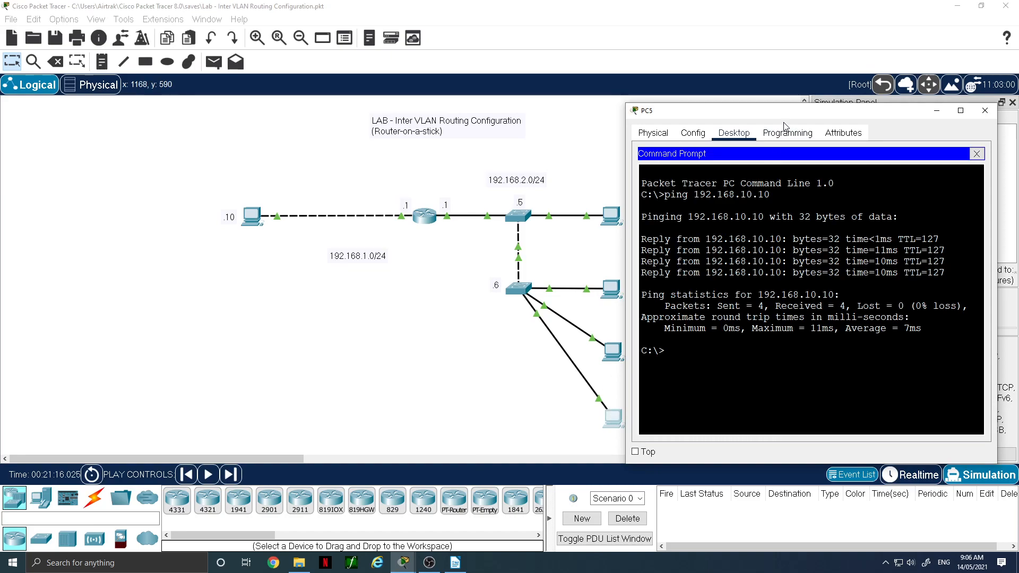
left_click_drag(756, 113, 138, 101)
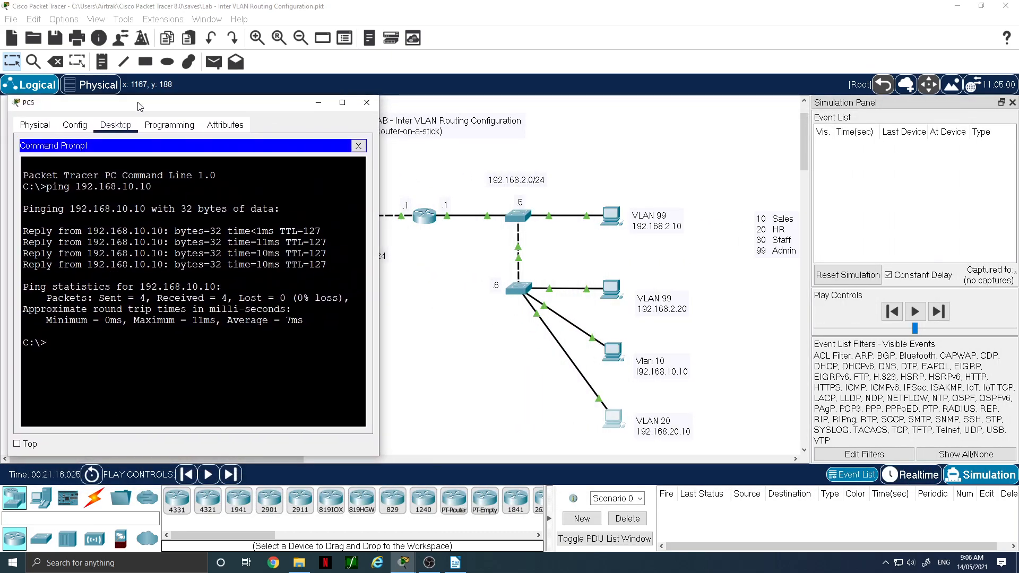
key("Up")
key("Return")
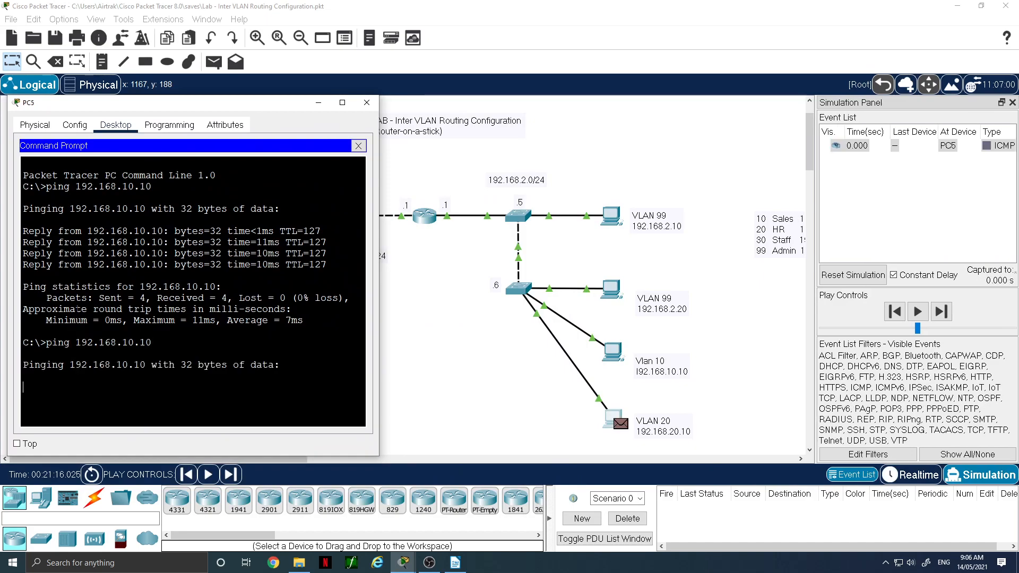
Play and step through the simulated ping to trace the ICMP packet from the VLAN 20 PC through R1 to the VLAN 10 PC and back.
left_click(919, 312)
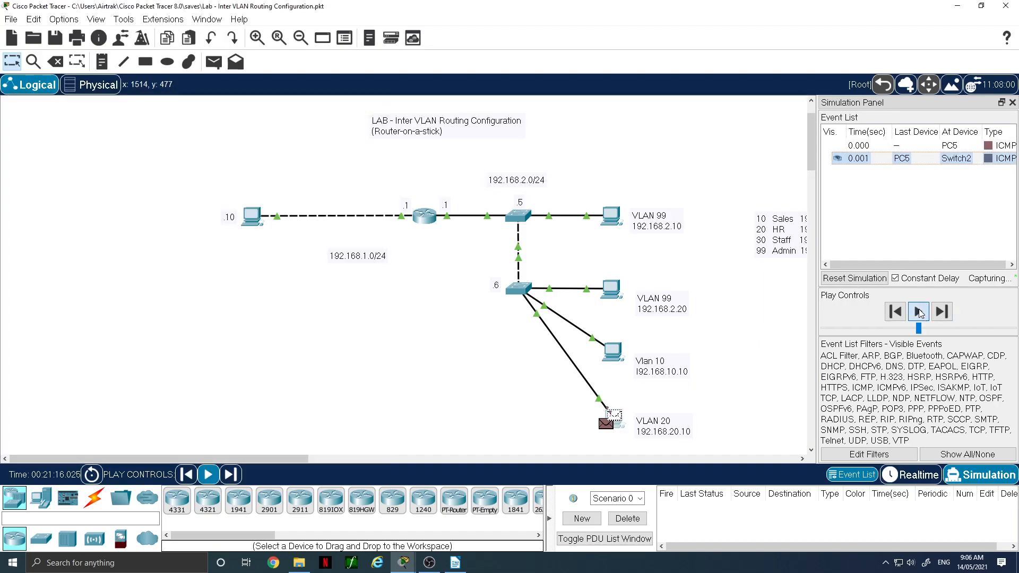
left_click(919, 312)
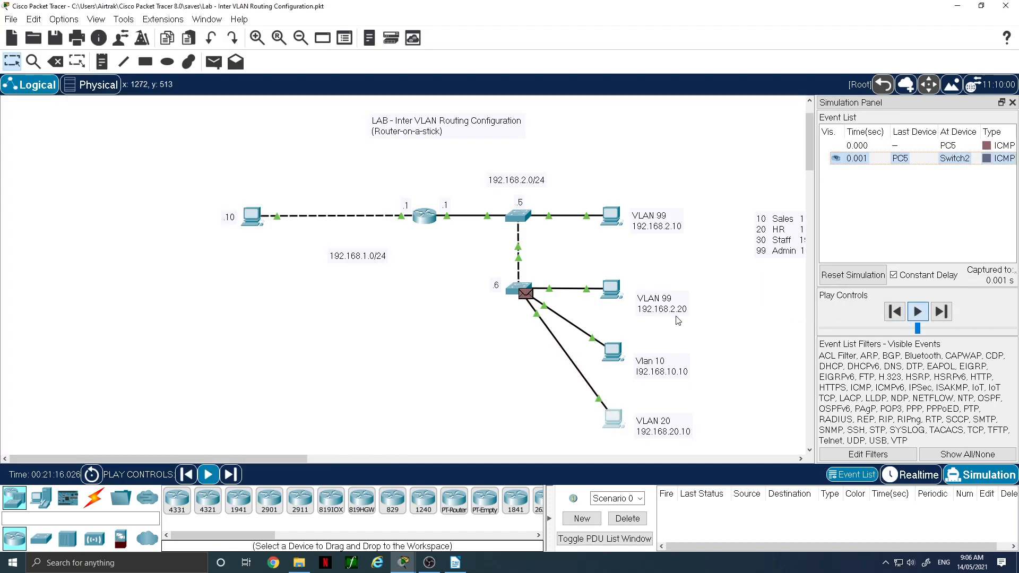
left_click(943, 313)
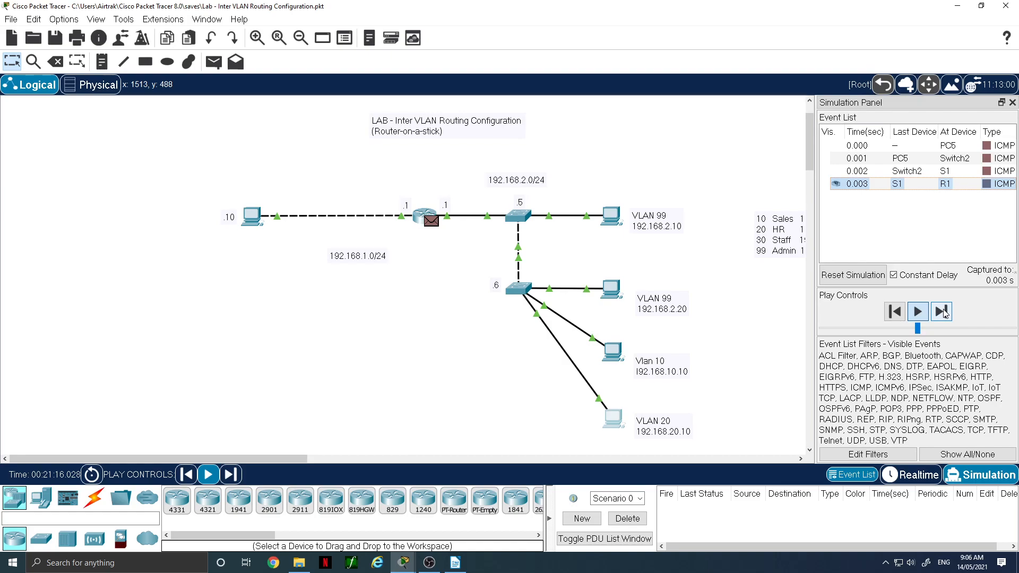
left_click(942, 311)
left_click(942, 312)
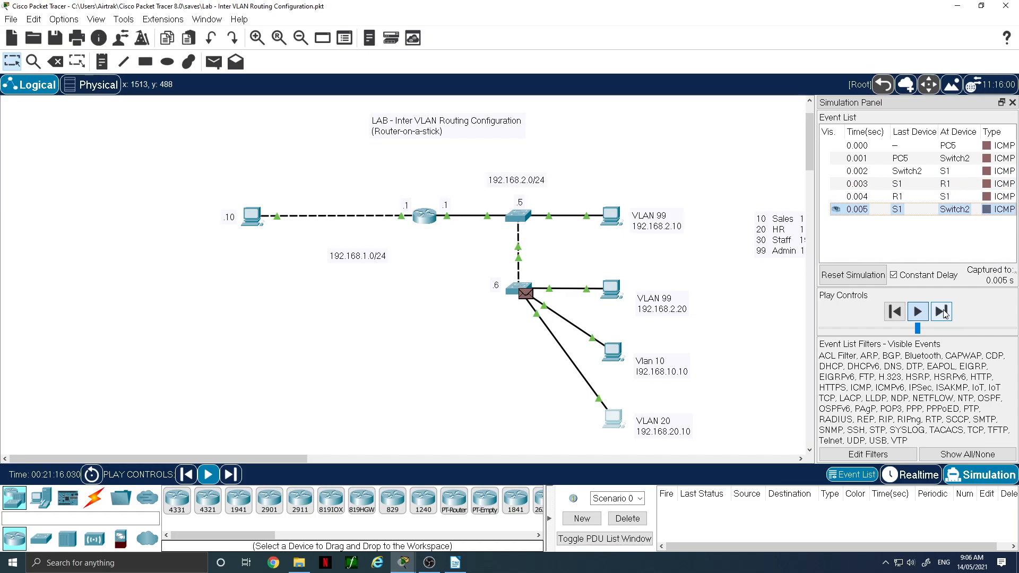
left_click(942, 311)
left_click(942, 312)
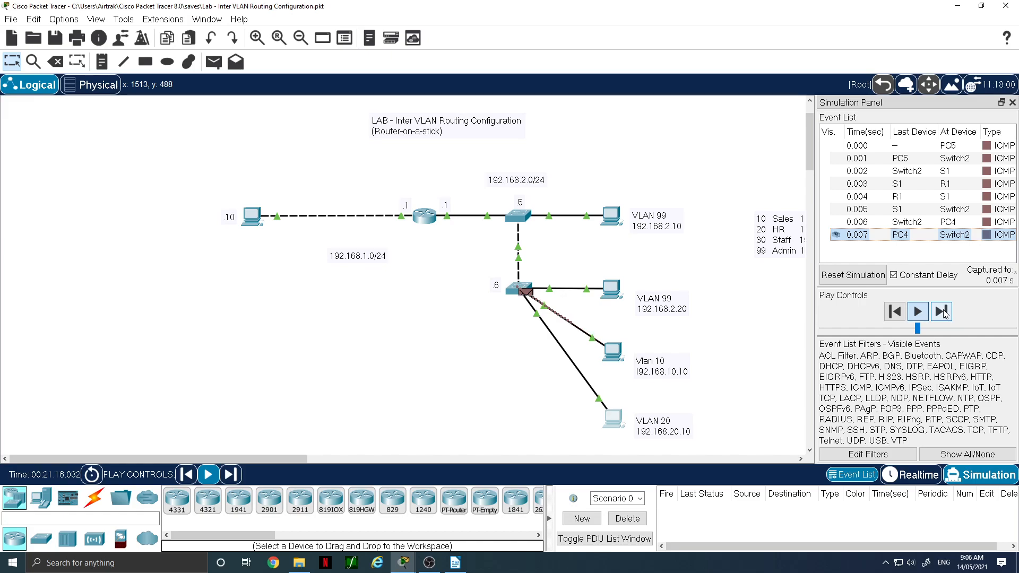
left_click(941, 311)
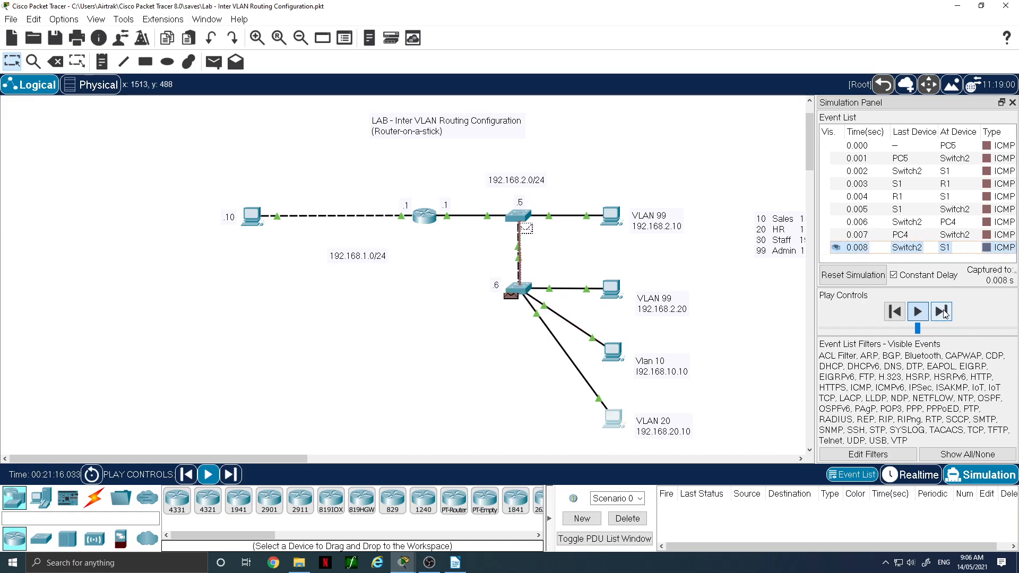
left_click(942, 312)
left_click(942, 312)
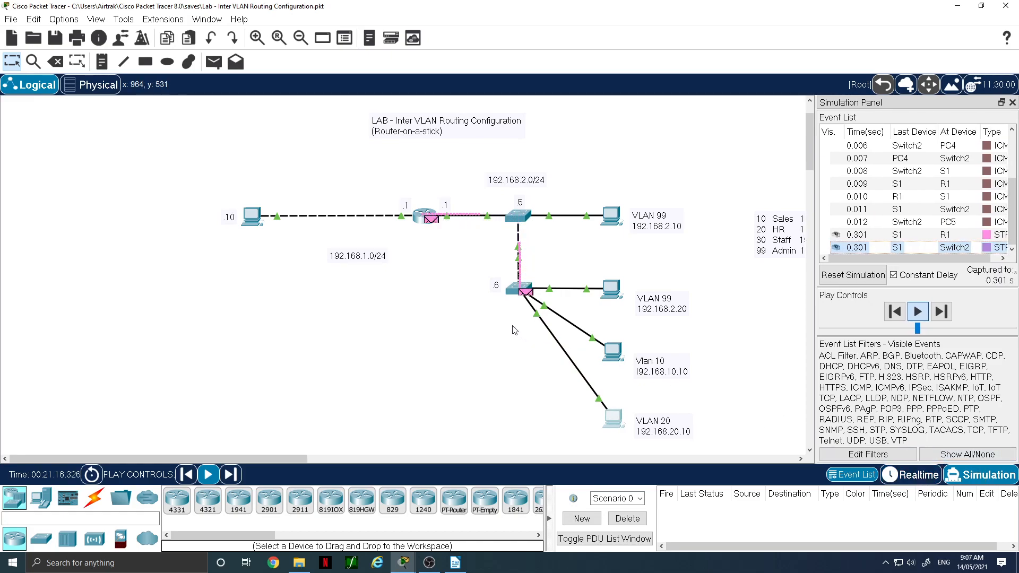
Close the Simulation Panel and display R1's running configuration through its GigabitEthernet0/1 subinterfaces.
left_click(1013, 102)
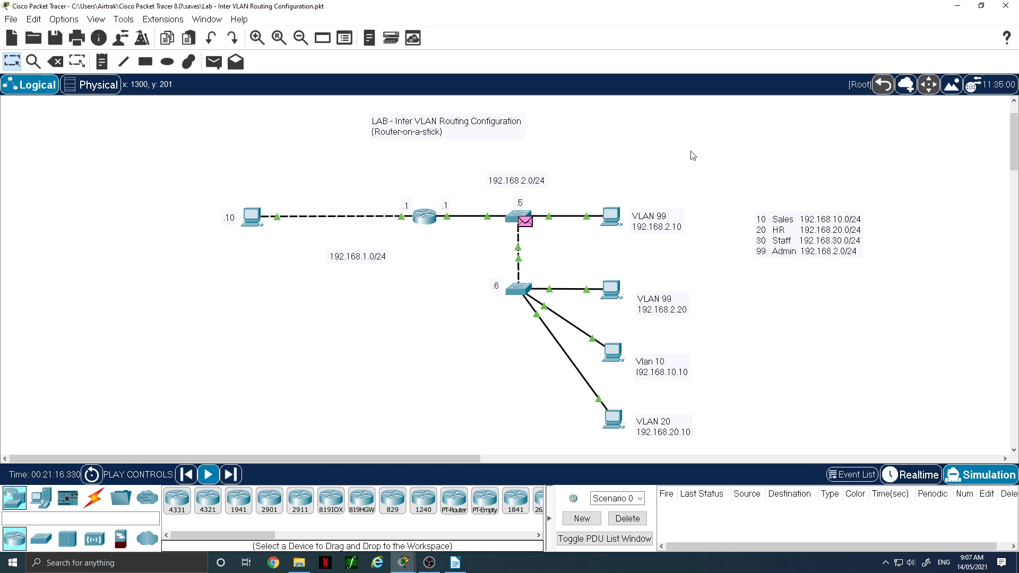
left_click(424, 219)
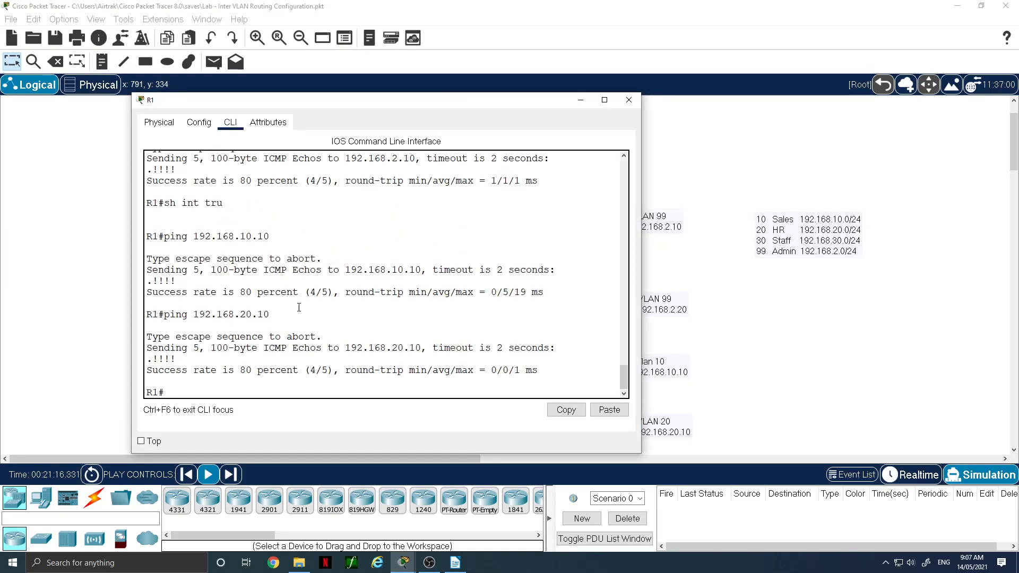
type("sh run")
key("Return")
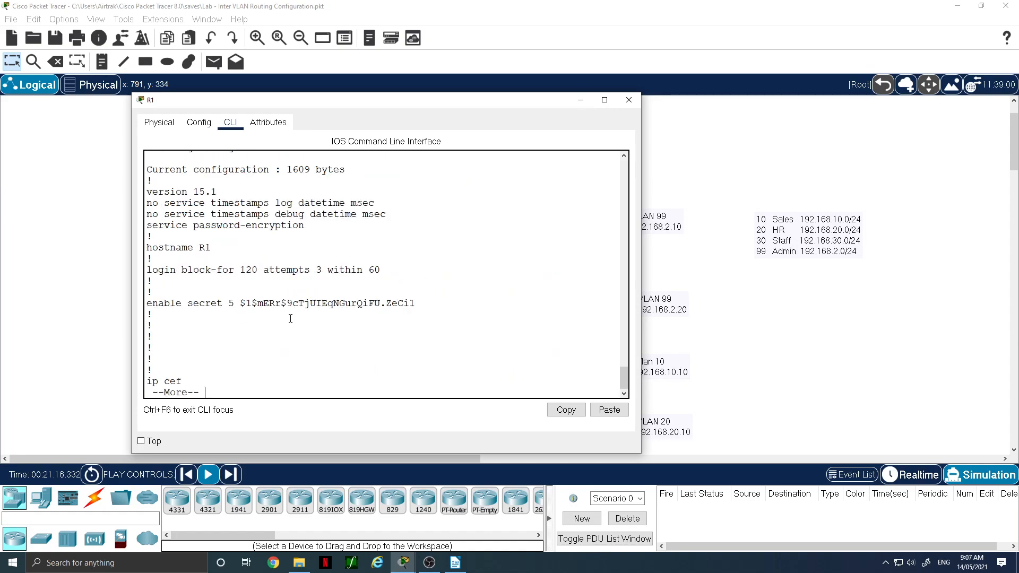
key("space")
key("space")
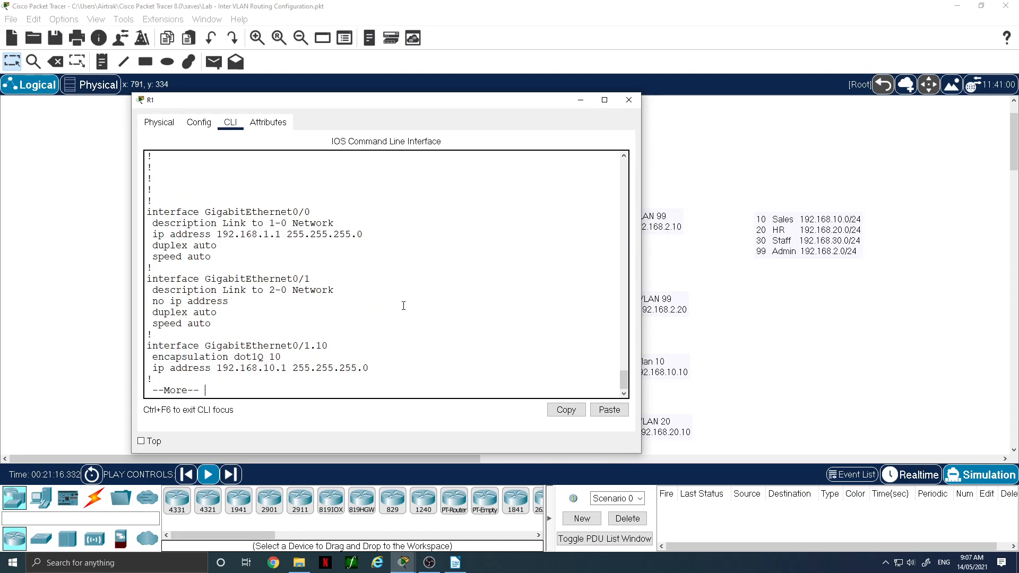
key("space")
Review the dot1Q encapsulation and IP address of each GigabitEthernet0/1 subinterface, finish the listing and close R1's window.
scroll(408, 307, "up", 4)
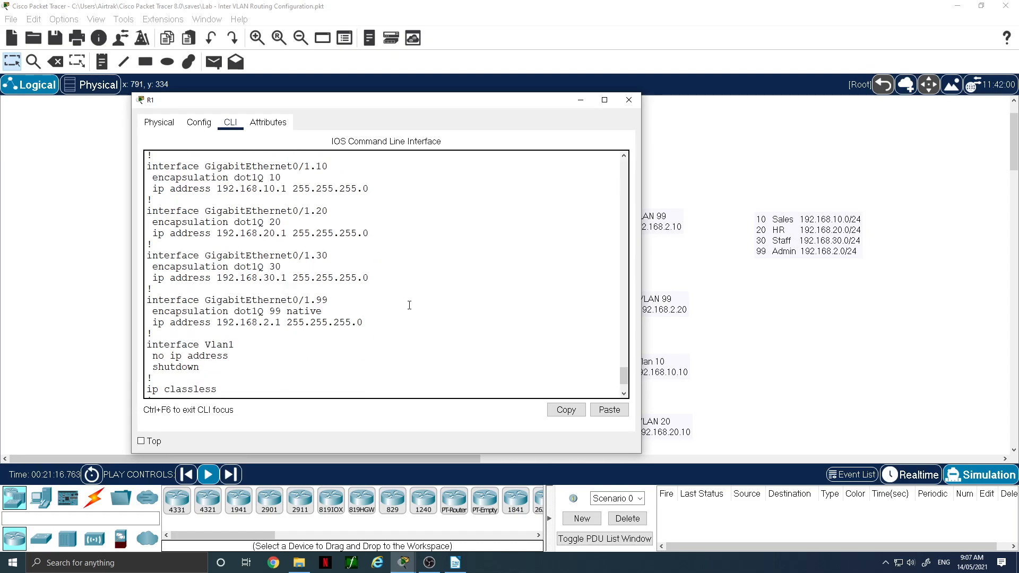
scroll(407, 302, "up", 1)
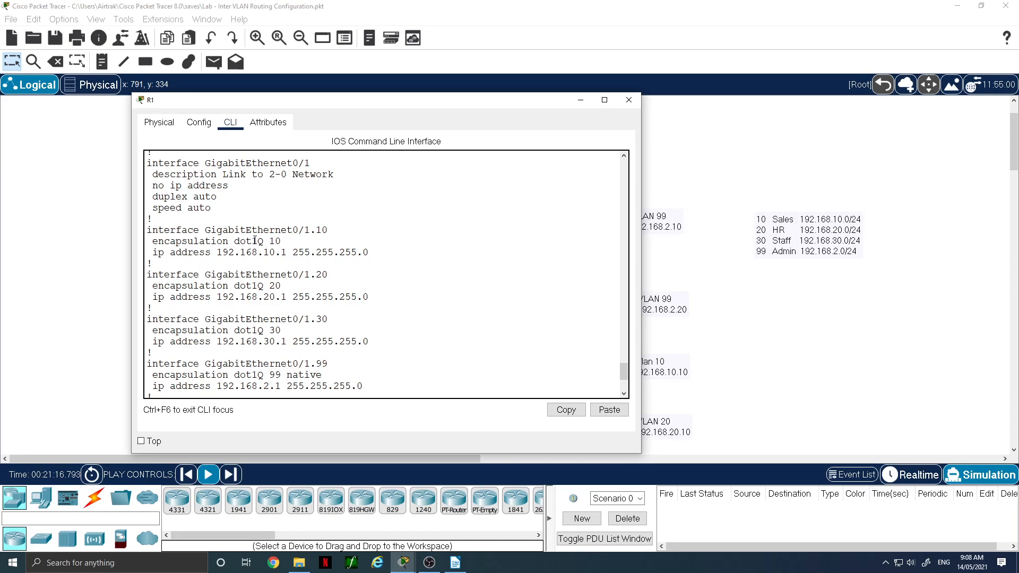
left_click_drag(267, 240, 288, 239)
scroll(326, 295, "down", 2)
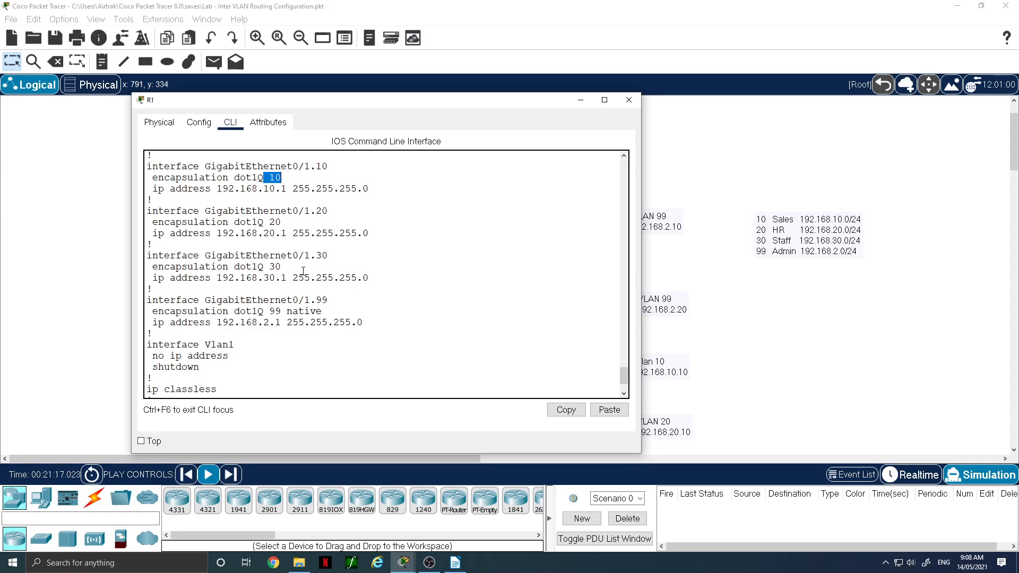
key("space")
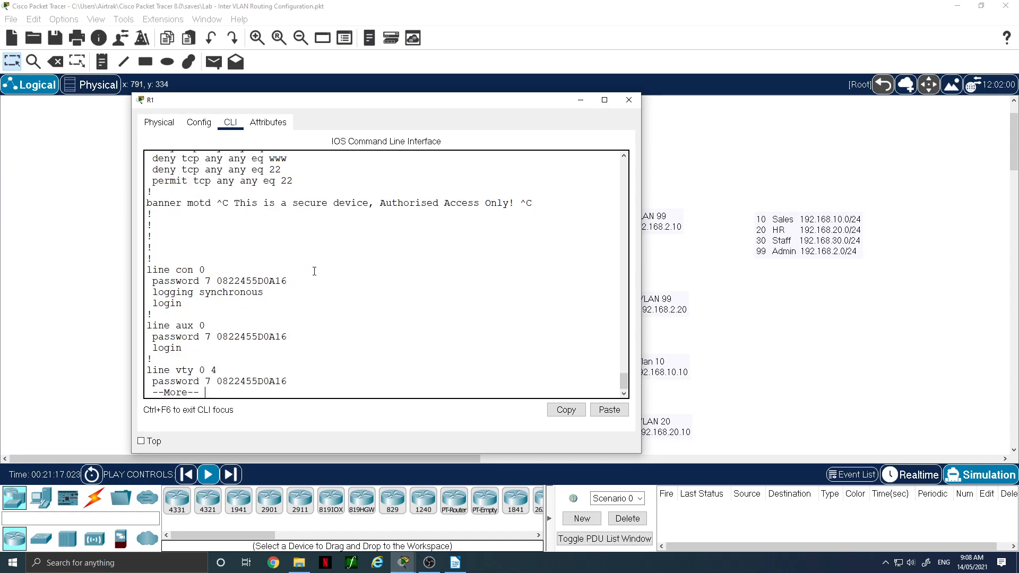
key("space")
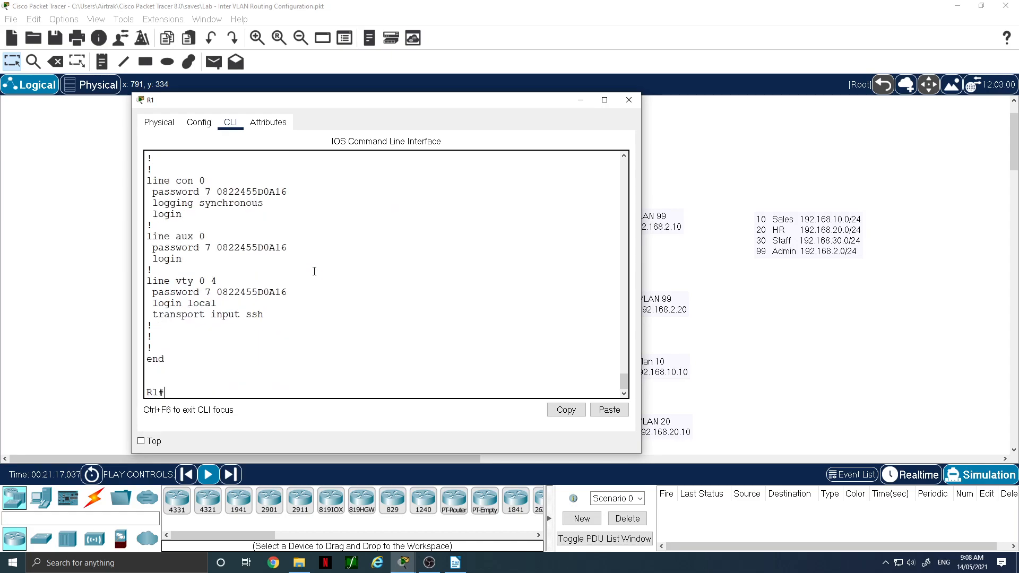
left_click(628, 100)
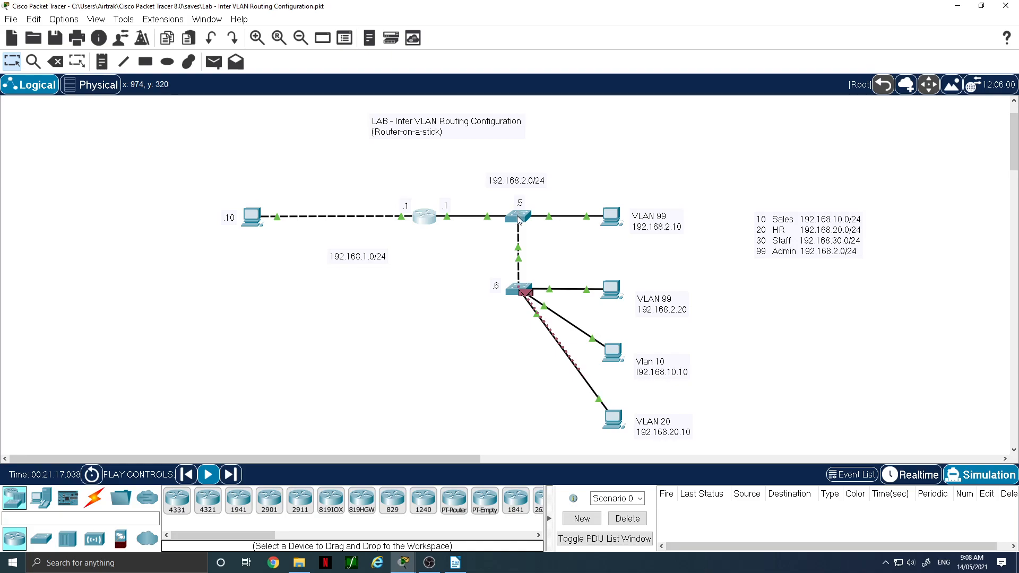
Return to Realtime mode and display S1's running configuration down to the GigabitEthernet0/1 and 0/2 interfaces.
left_click(913, 474)
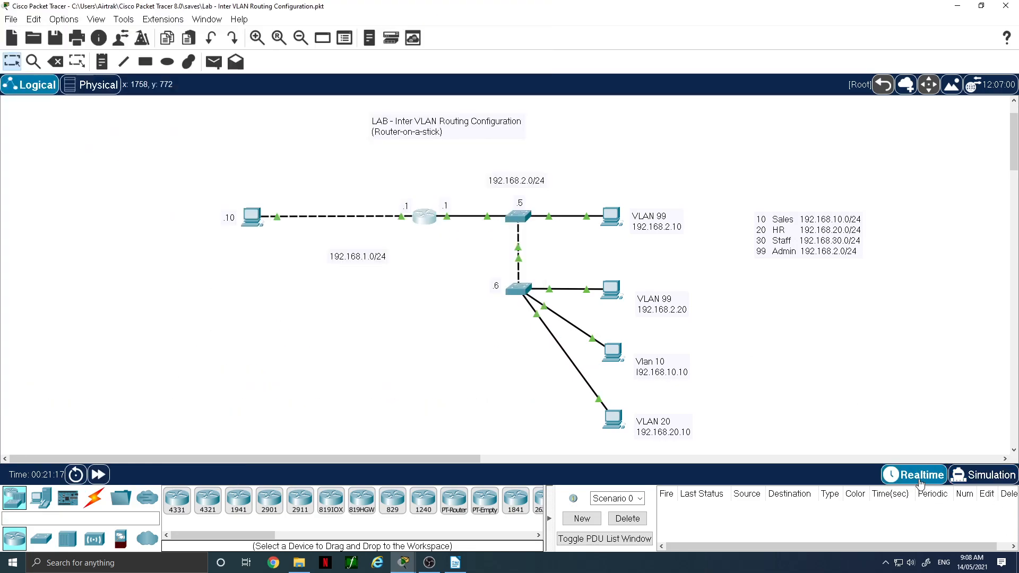
left_click(519, 216)
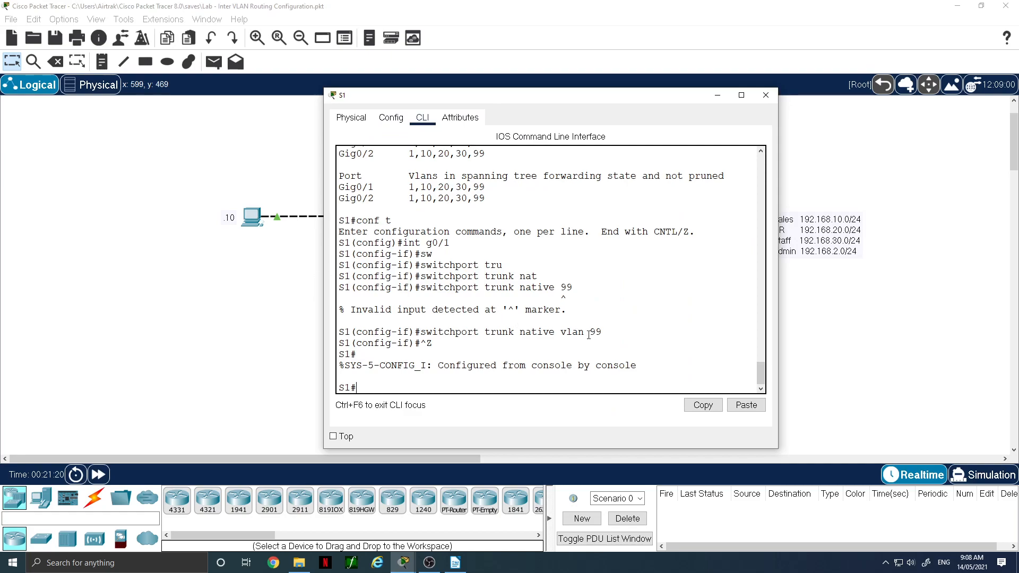
type("sh")
type("run")
key("Return")
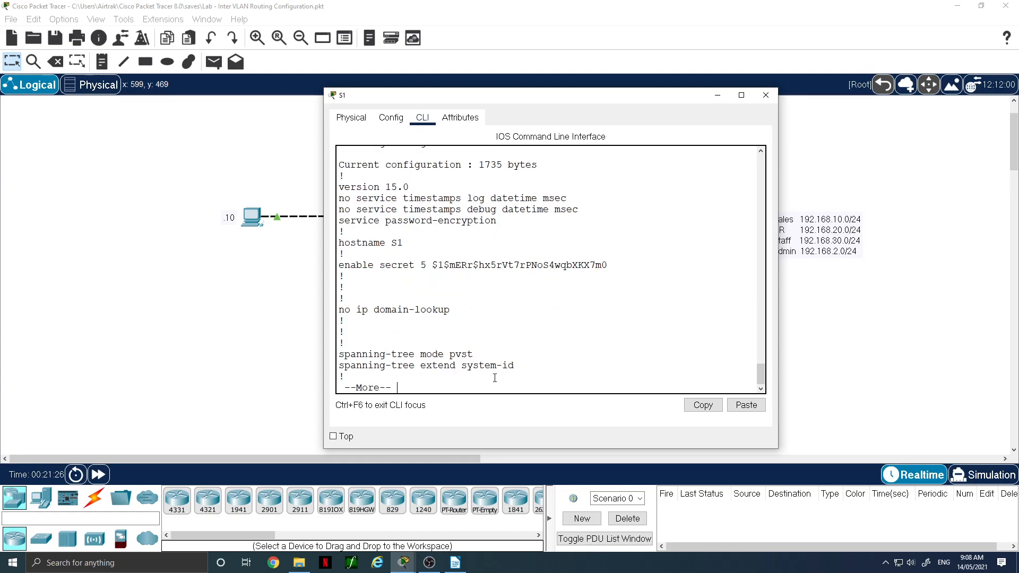
key("space")
key("space")
key("space")
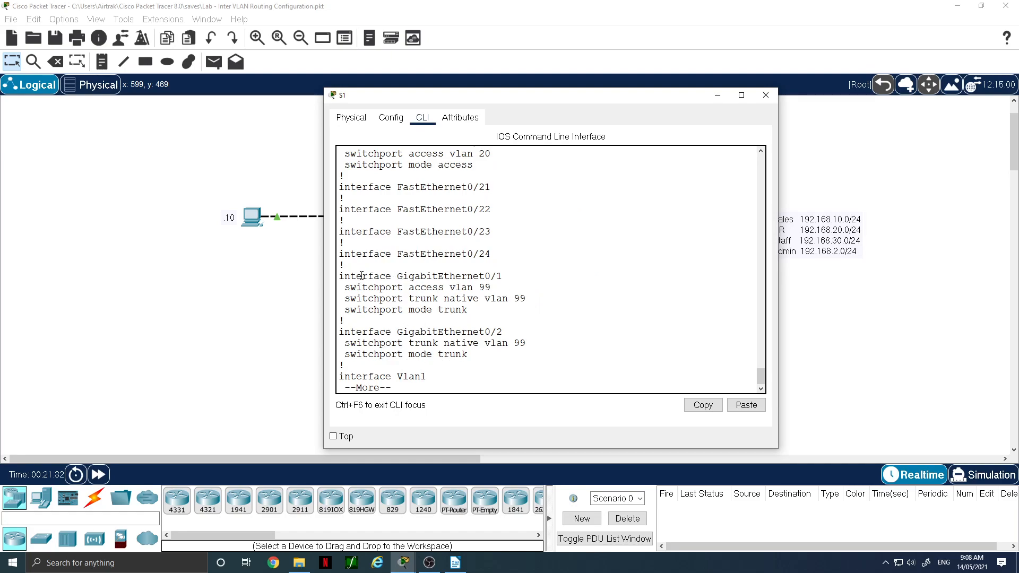
Copy the "switchport access vlan 99" line under GigabitEthernet0/1 in S1's running configuration and page to the end of the listing.
left_click_drag(491, 287, 346, 285)
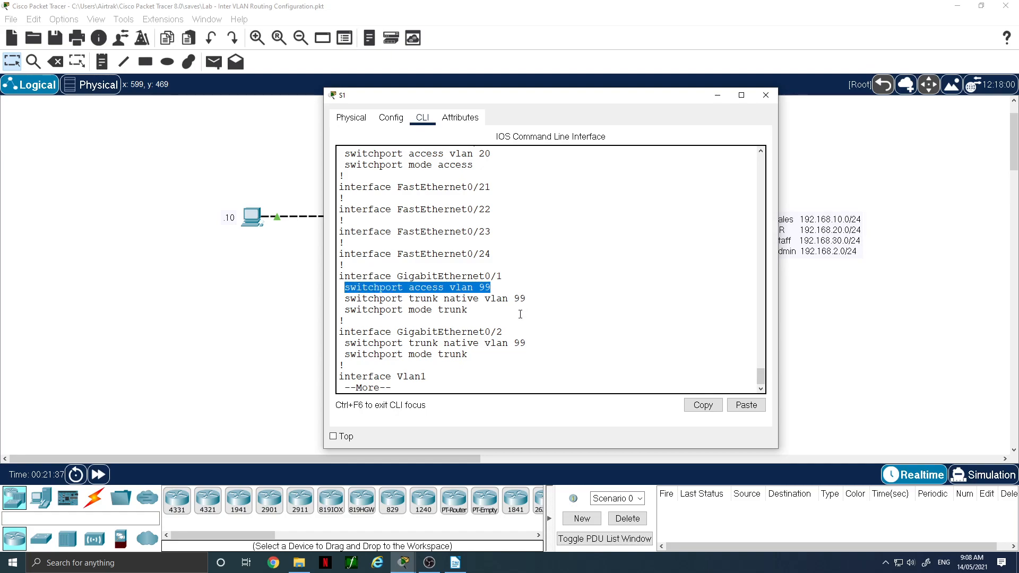
left_click_drag(450, 299, 534, 300)
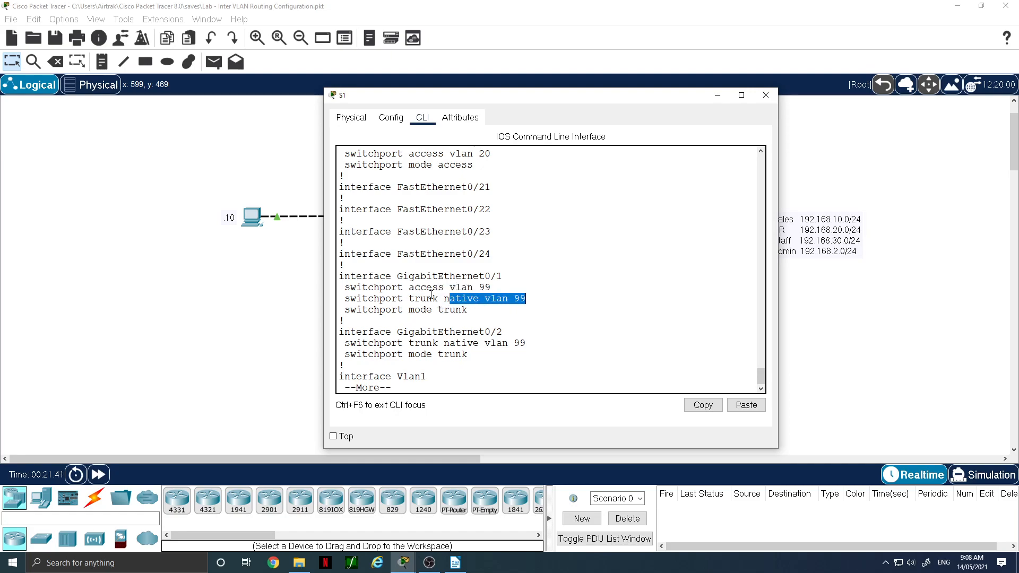
left_click_drag(345, 288, 492, 291)
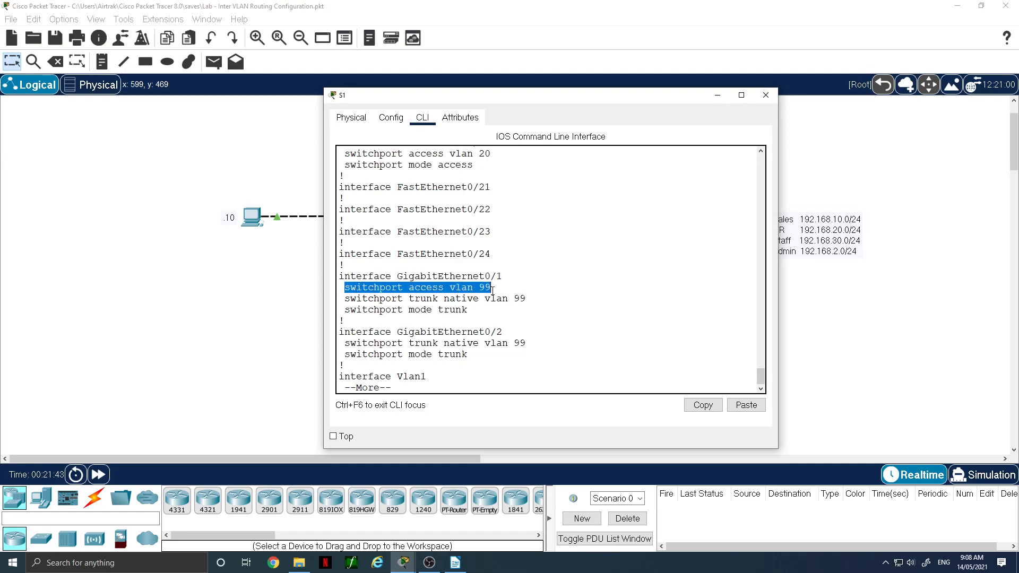
right_click(492, 292)
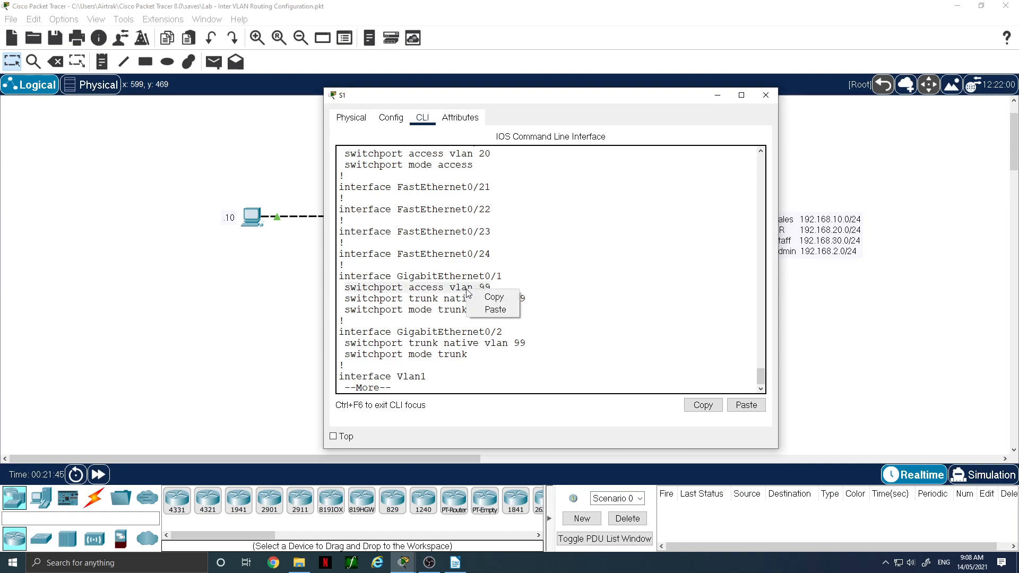
left_click(492, 299)
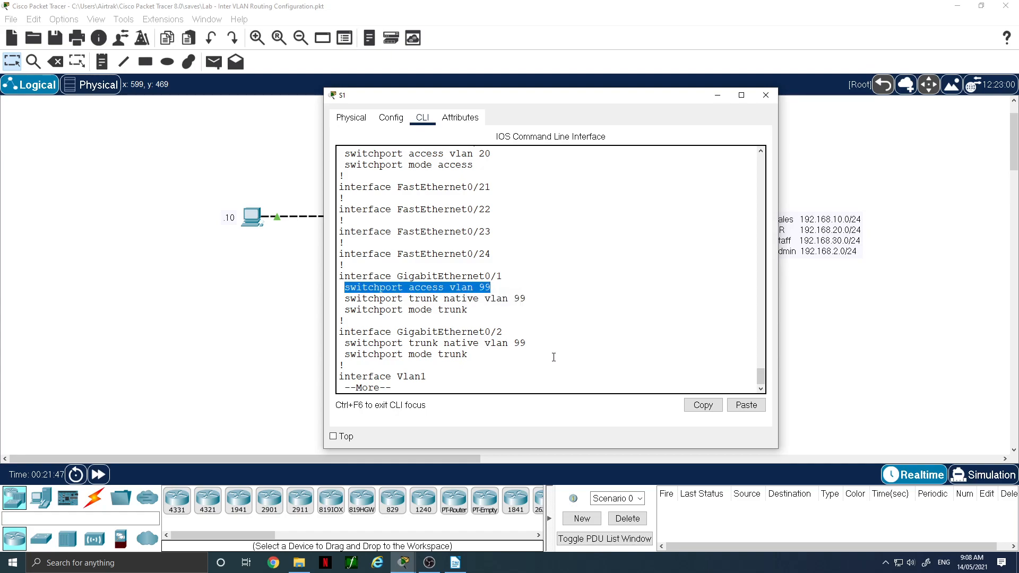
key("space")
key("space")
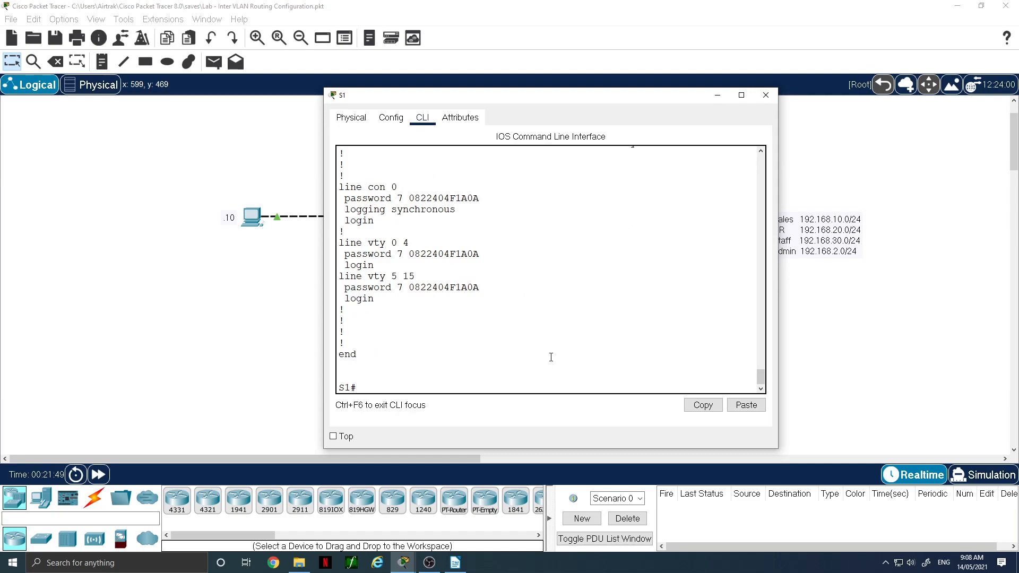
Remove the access VLAN 99 assignment from S1's g0/1 with "no switchport access vlan 99" and return to privileged mode.
type("conf t")
key("Return")
type("int g0/1")
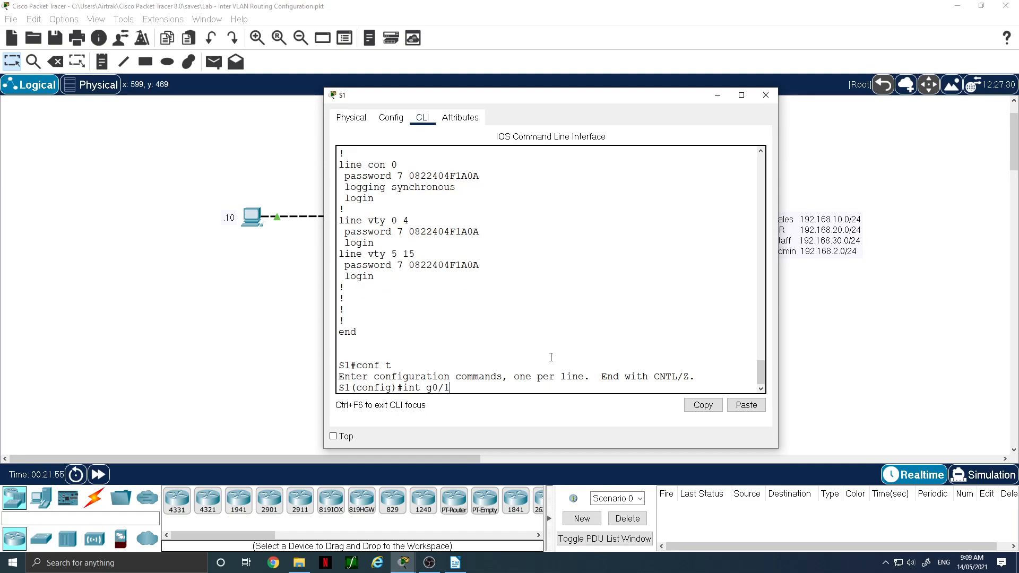
key("Return")
type("no")
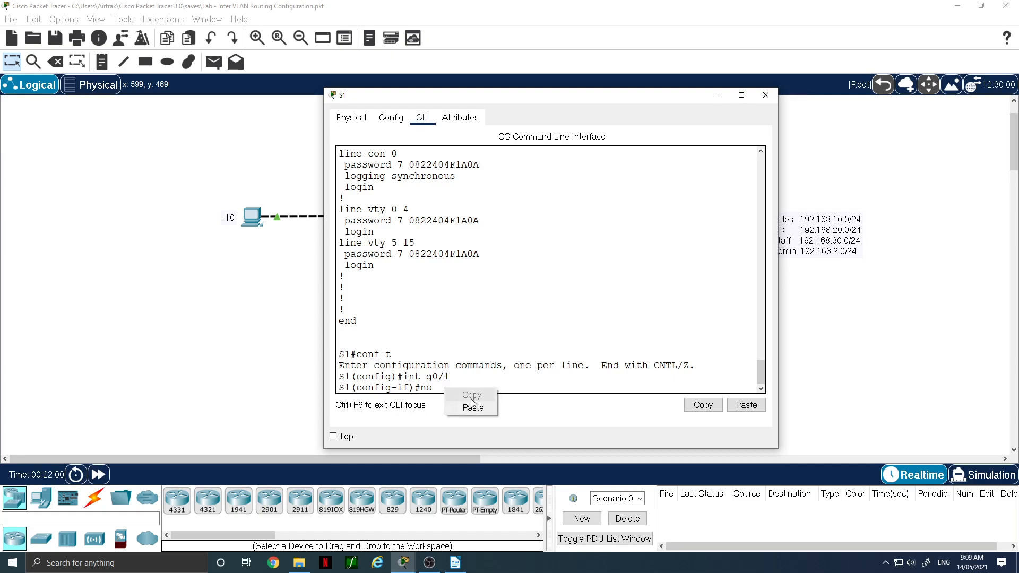
type(" switchport access vlan 99")
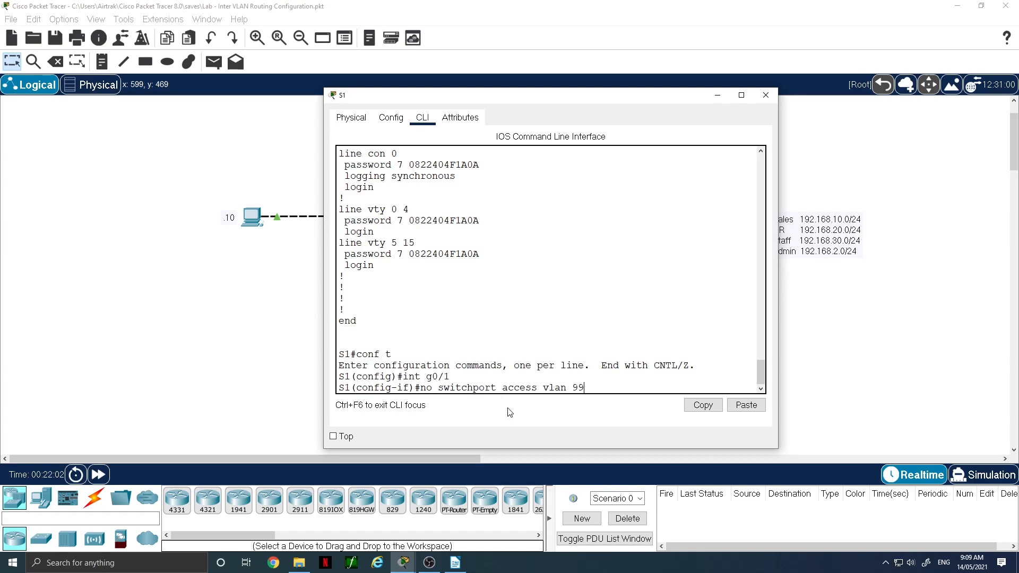
key("Return")
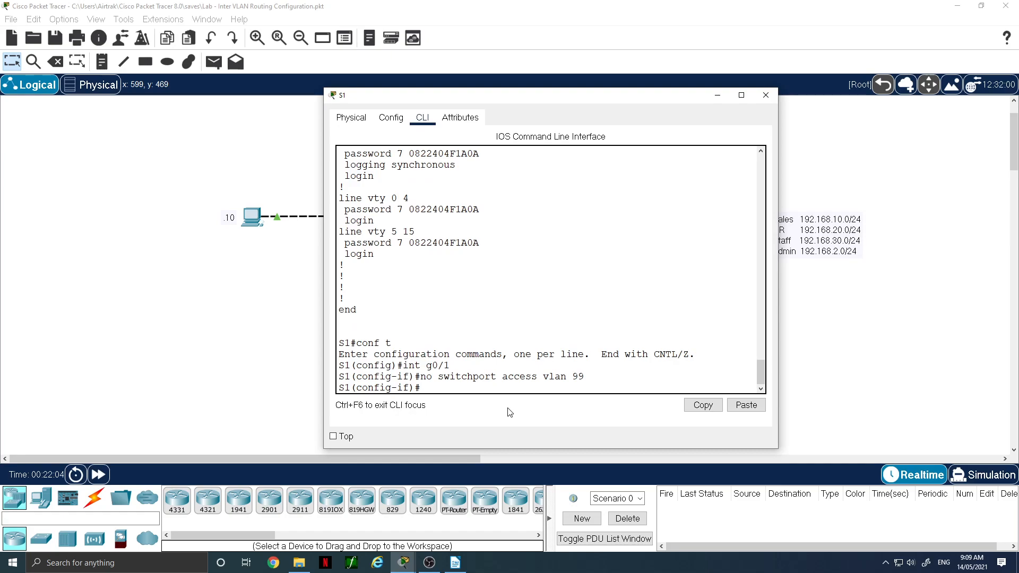
key("ctrl+z")
Display S1's running configuration again and check the trunk settings of GigabitEthernet0/1 and 0/2.
type("sh run")
key("Return")
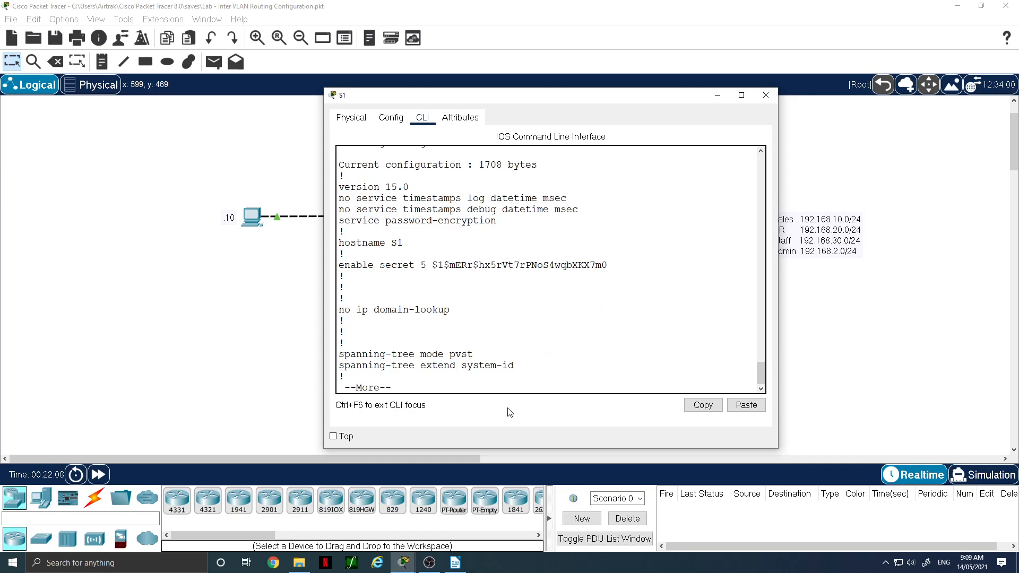
key("space")
key("space")
key("space")
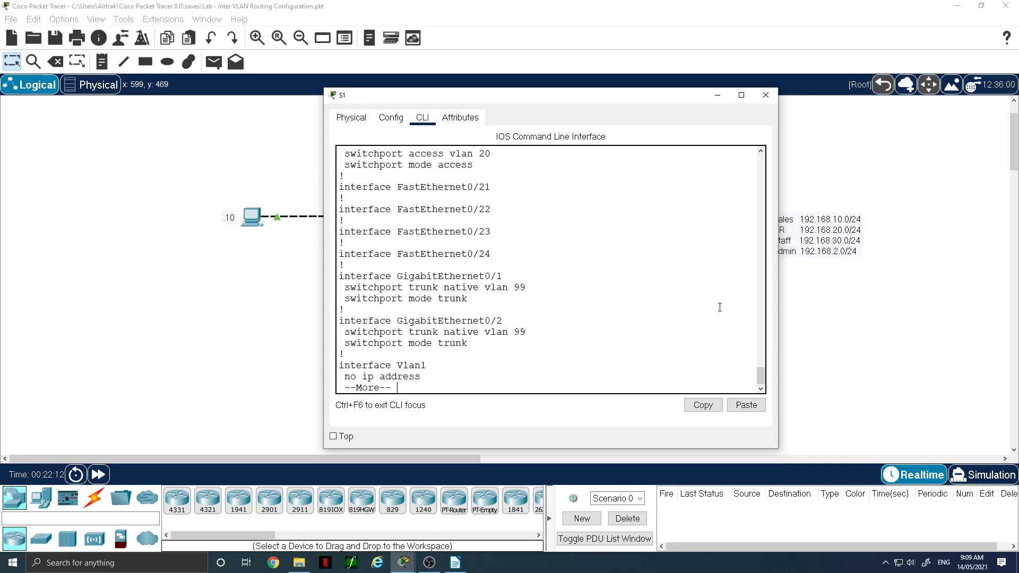
key("space")
key("space")
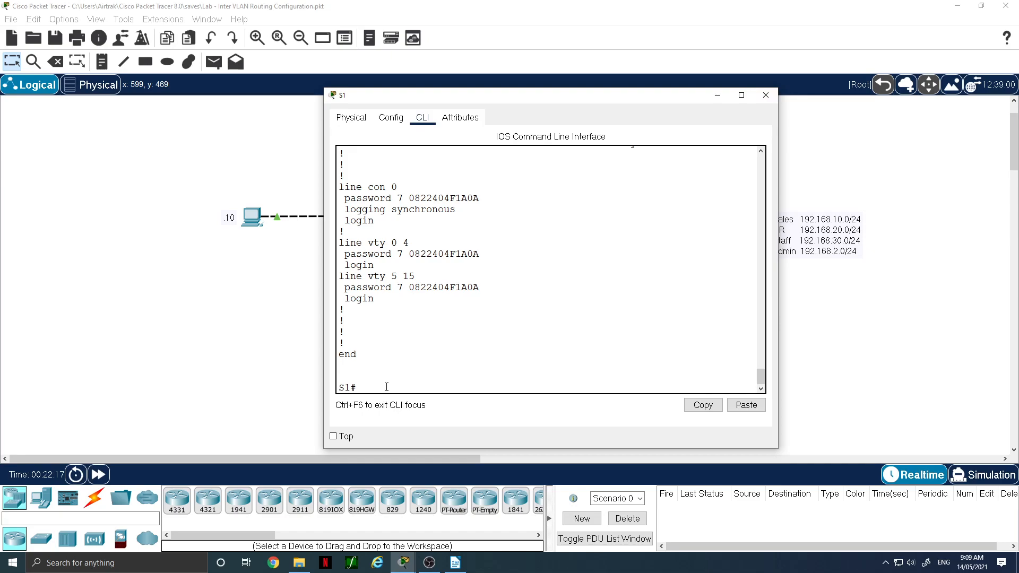
Save S1's running configuration as startup-config and close the switch's window.
type("copy run start")
key("Return")
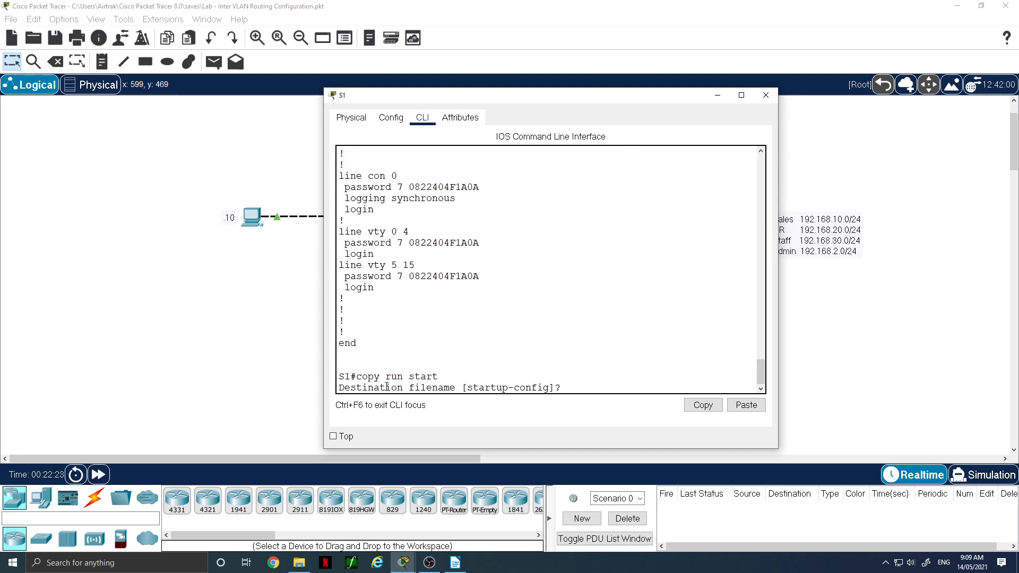
key("Return")
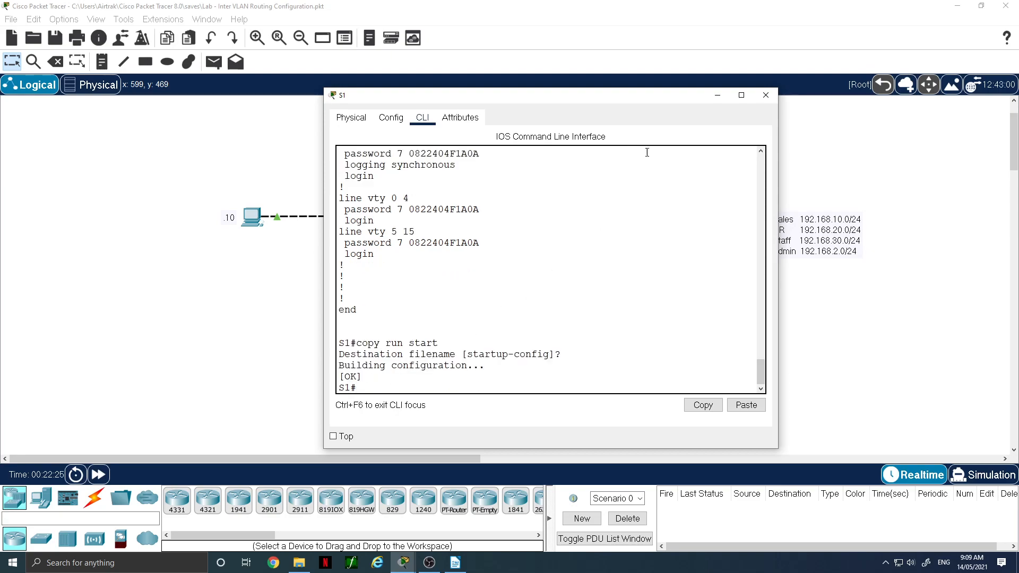
left_click(767, 97)
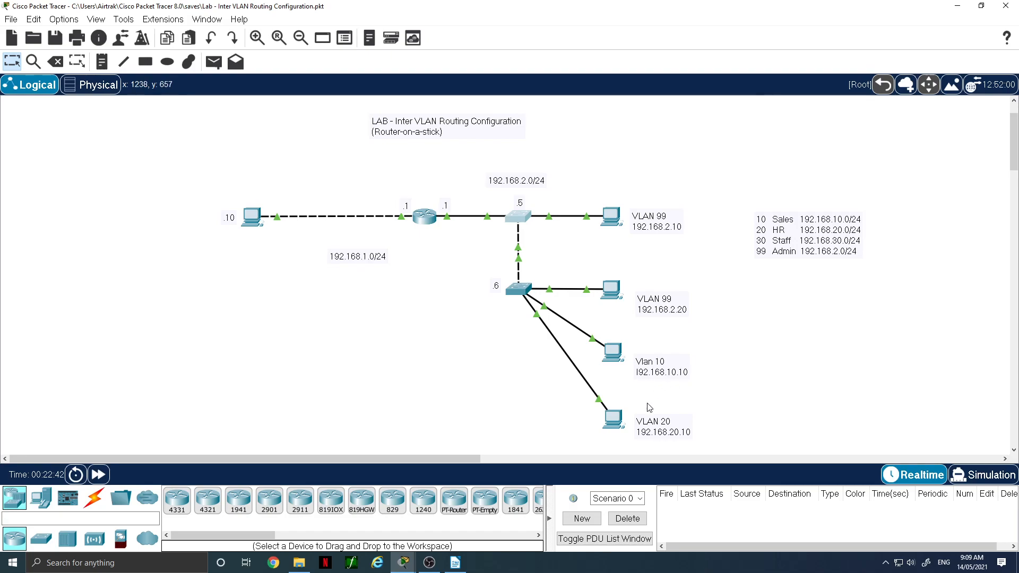
Repeat the ping from the VLAN 20 PC to 192.168.10.10, then close the PC's window.
left_click(613, 420)
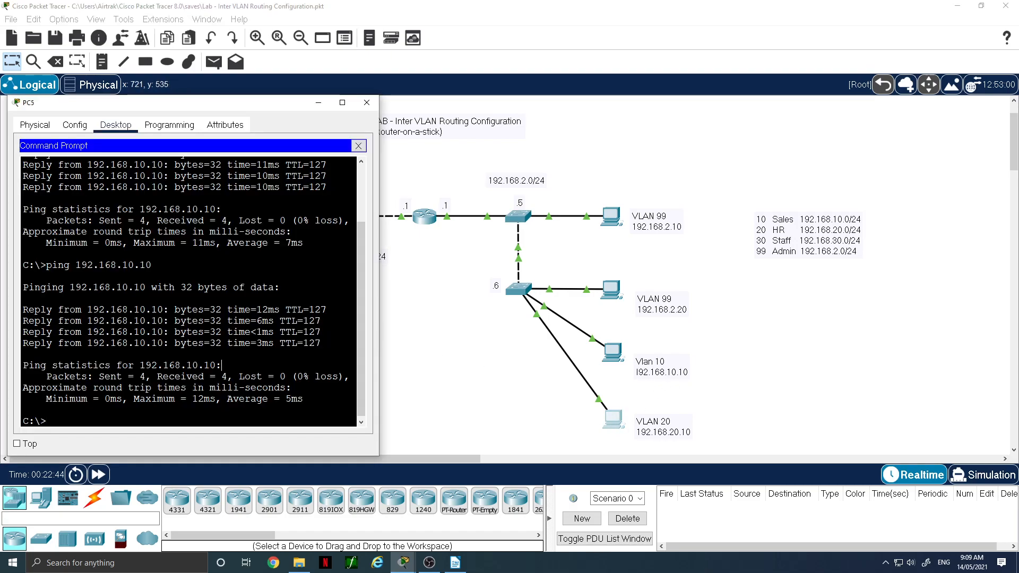
key("Up")
key("Return")
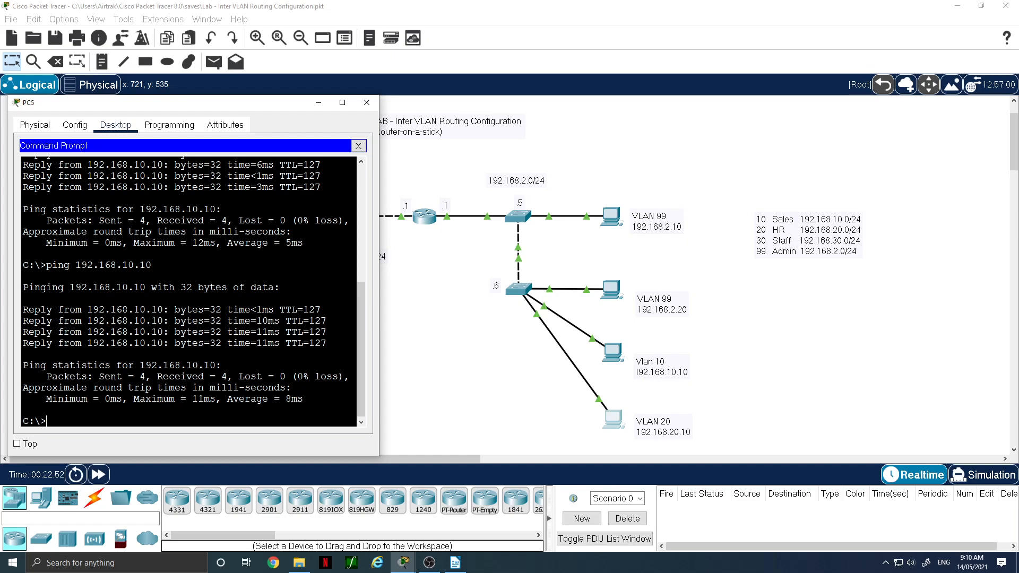
left_click(368, 108)
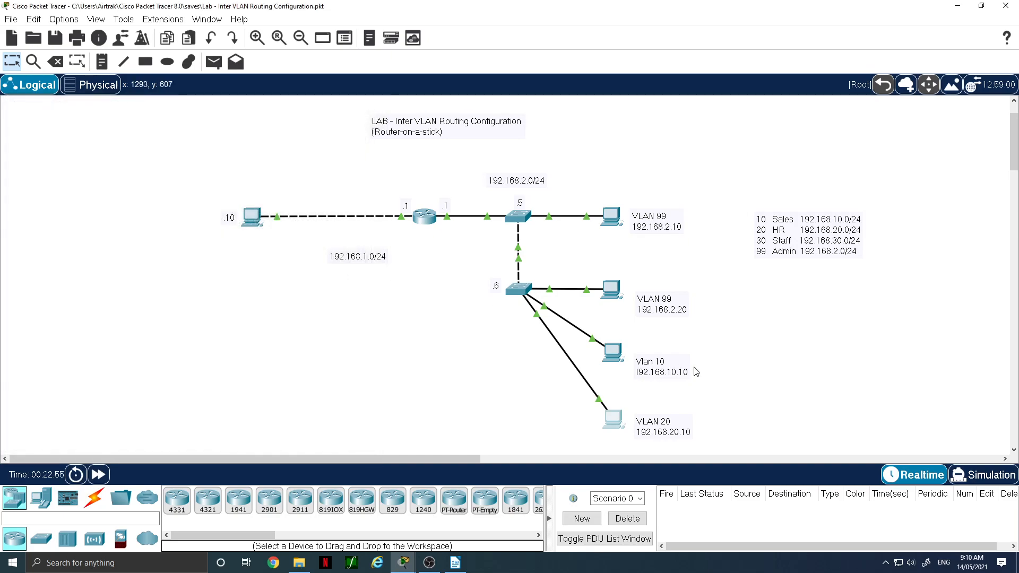